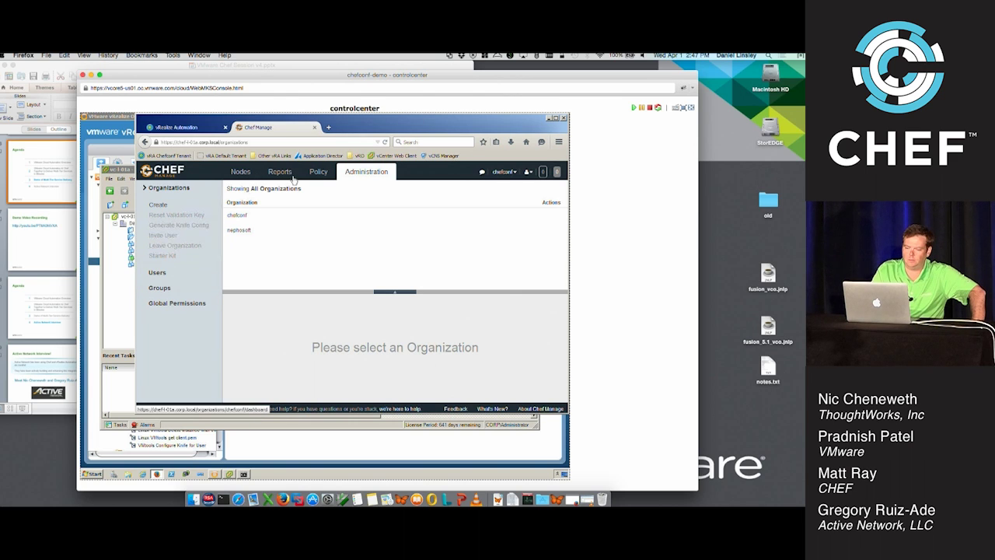
# Review the Chef cookbooks, roles and dev/int/stage/prod environments, then return to vRA's Machines list
pyautogui.click(315, 176)
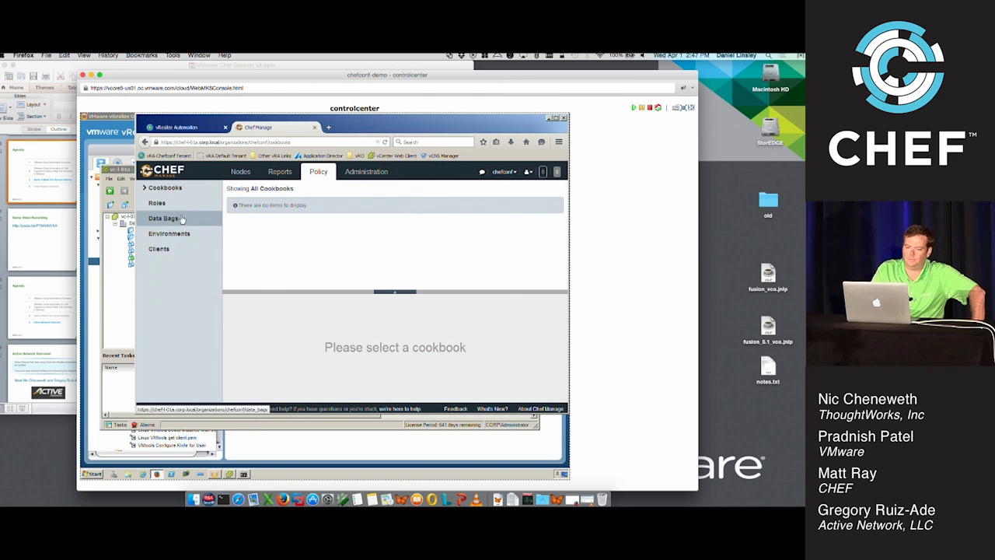
pyautogui.click(158, 203)
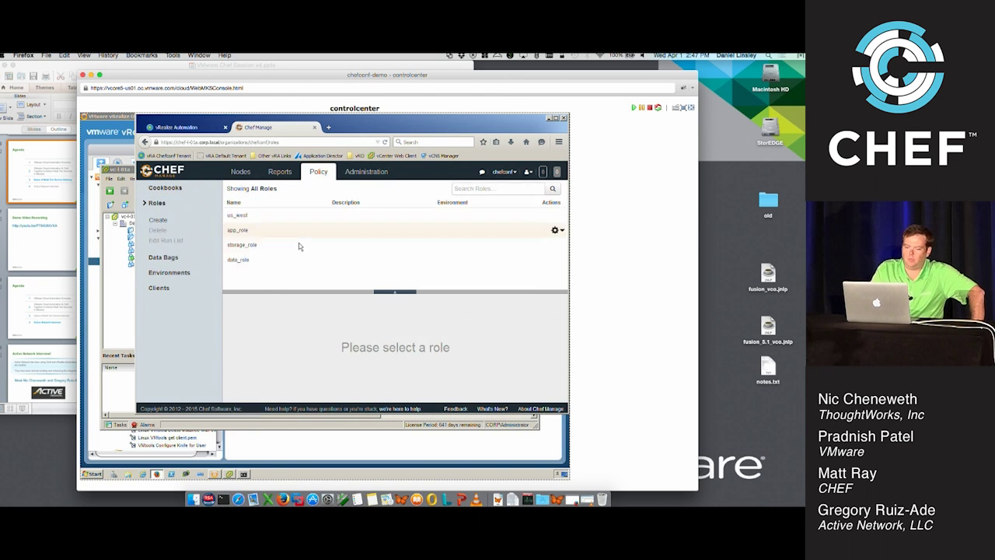
pyautogui.click(179, 274)
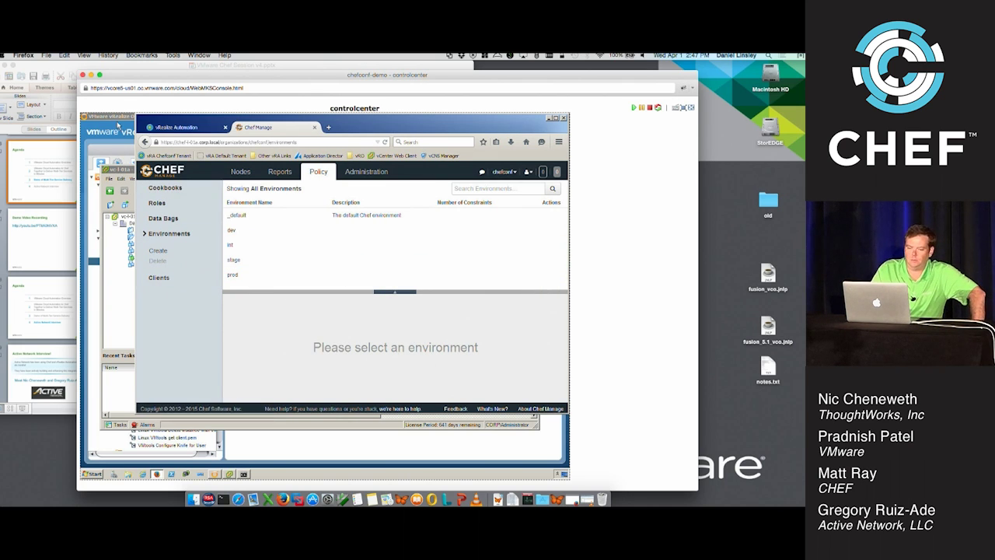
pyautogui.click(175, 127)
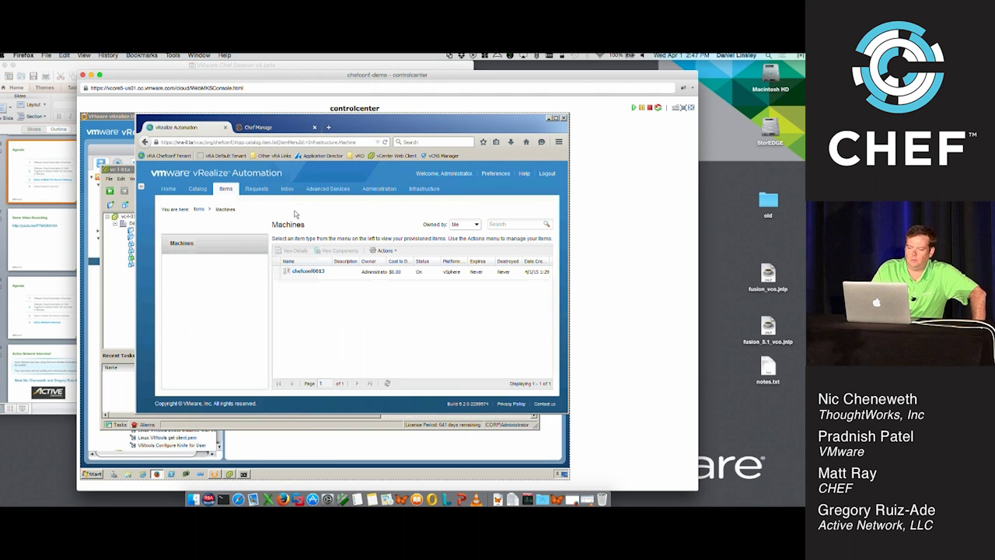
# Sign back in to vRealize Automation as the administrator to reach the Service Catalog
pyautogui.click(199, 189)
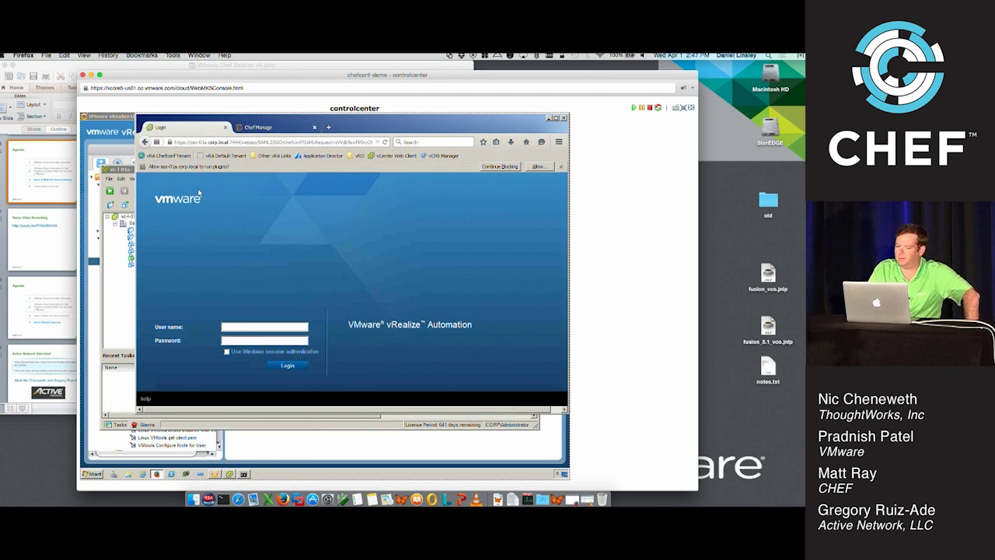
pyautogui.click(276, 327)
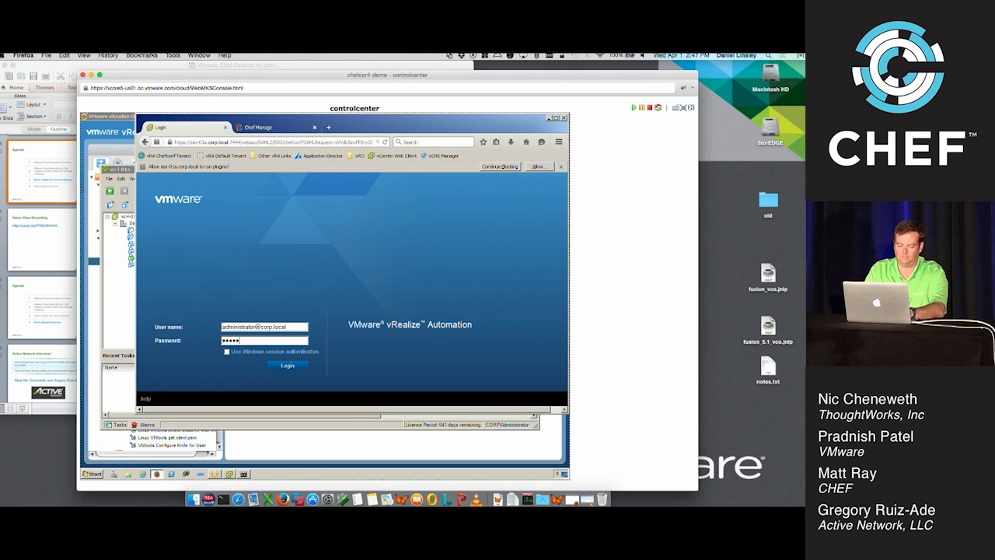
pyautogui.press('Return')
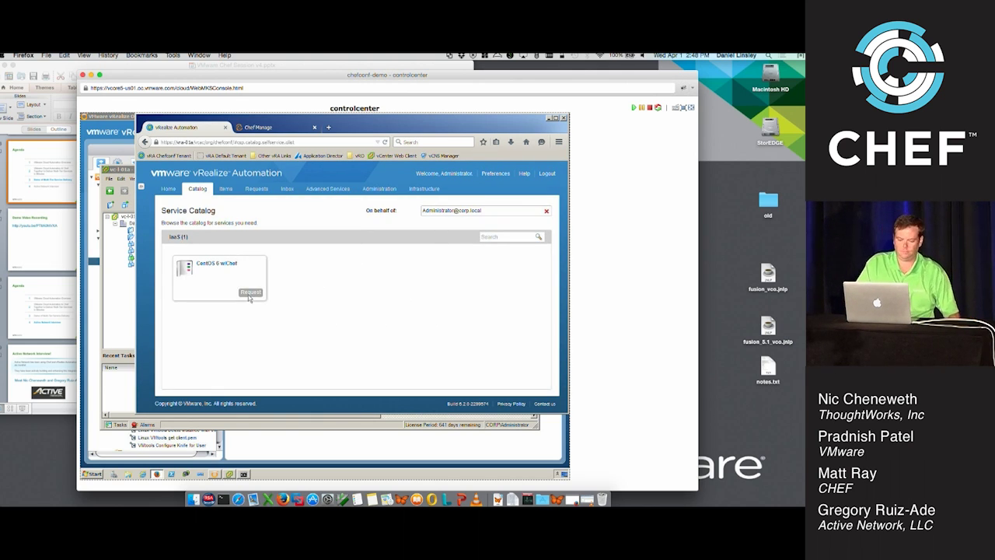
# Request a CentOS 6 w/Chef machine and make the remote console fullscreen
pyautogui.click(248, 293)
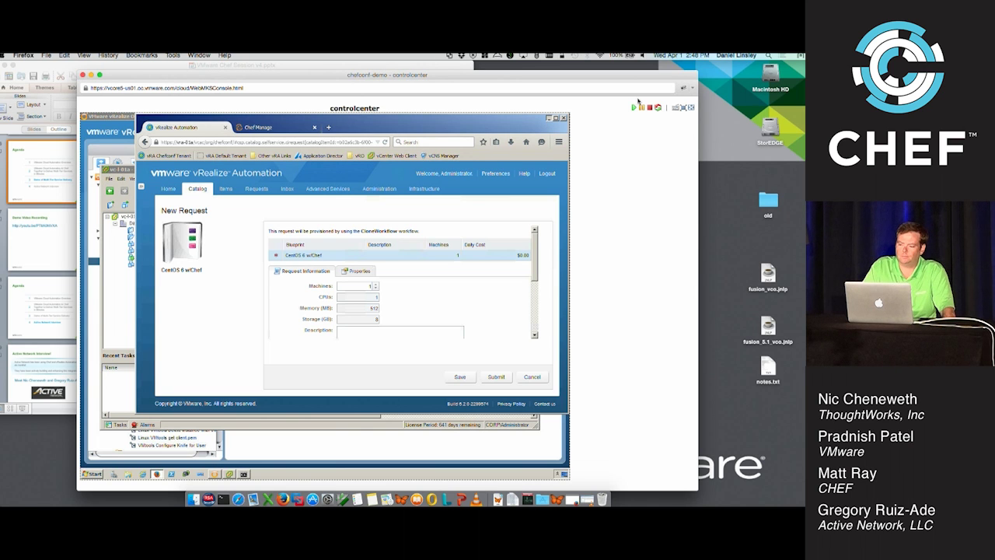
pyautogui.click(676, 107)
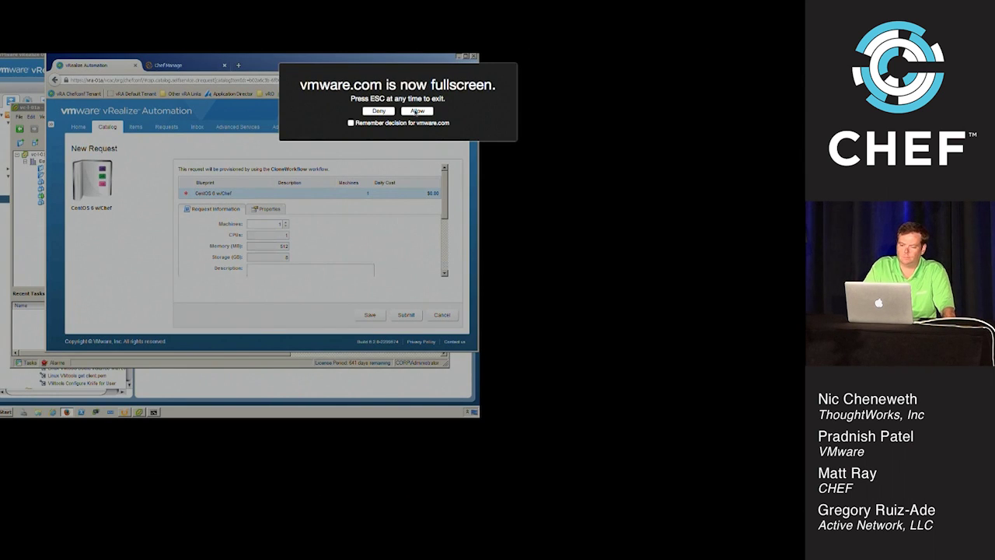
pyautogui.click(416, 111)
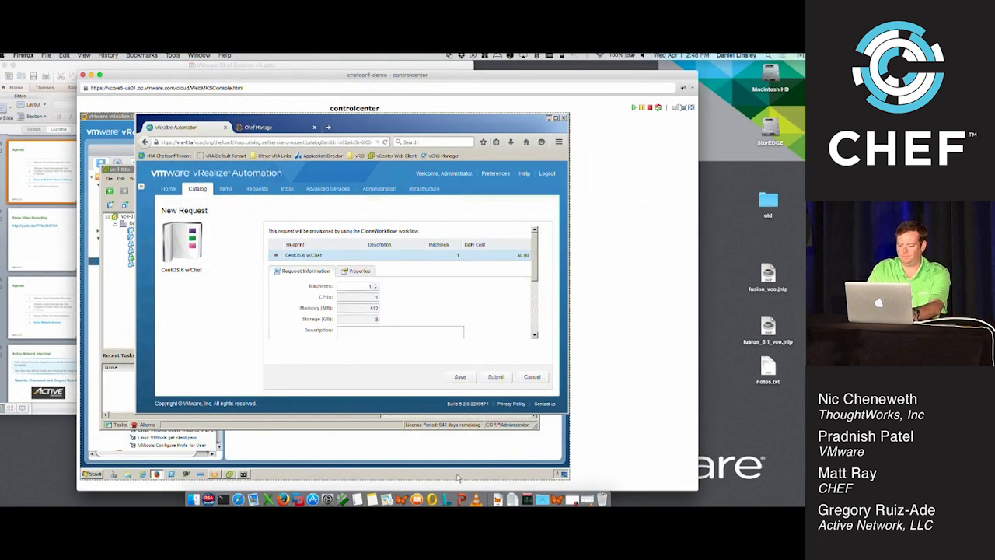
# Minimize the lab console and play the recorded vro_chef.wmv demo fullscreen in VLC
pyautogui.click(476, 498)
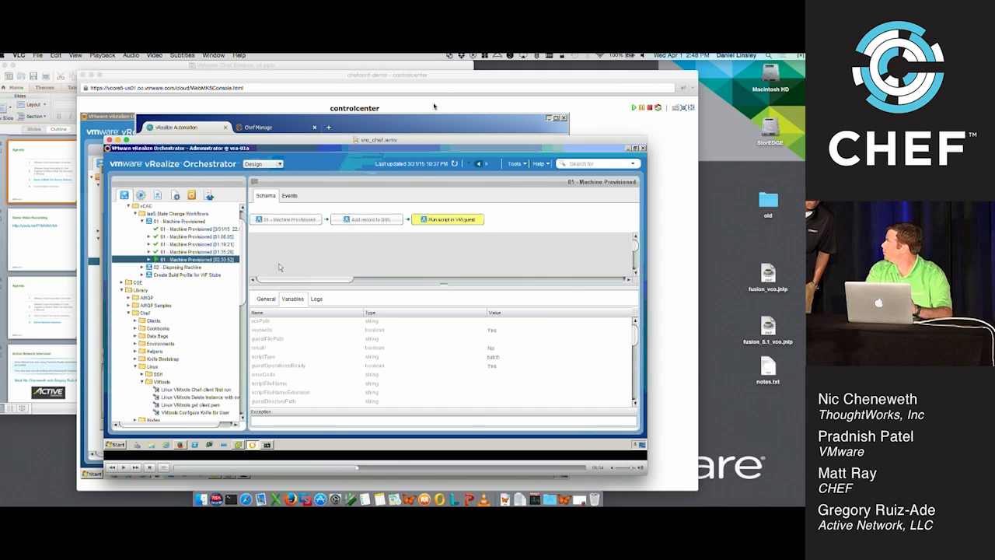
pyautogui.press('super+Tab')
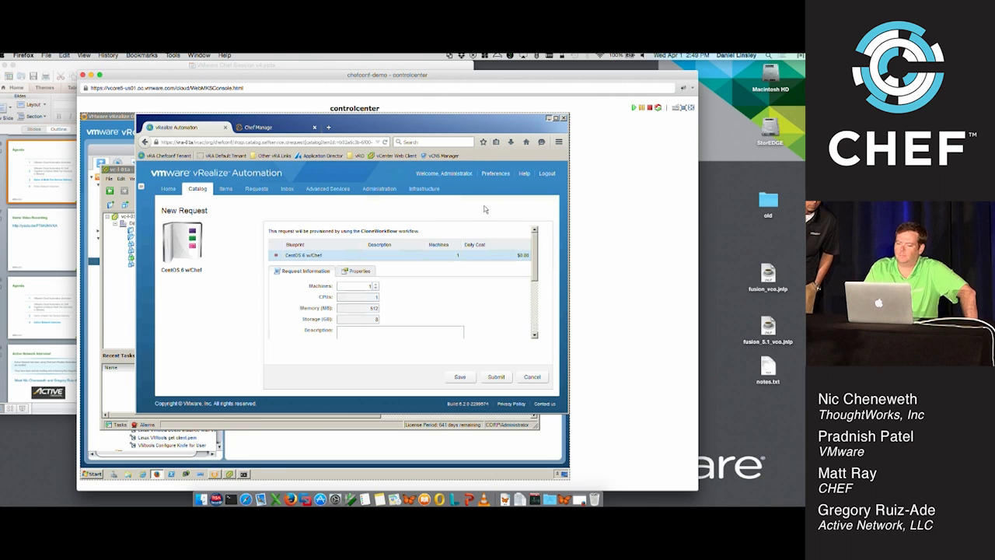
pyautogui.moveTo(430, 85); pyautogui.dragTo(466, 84)
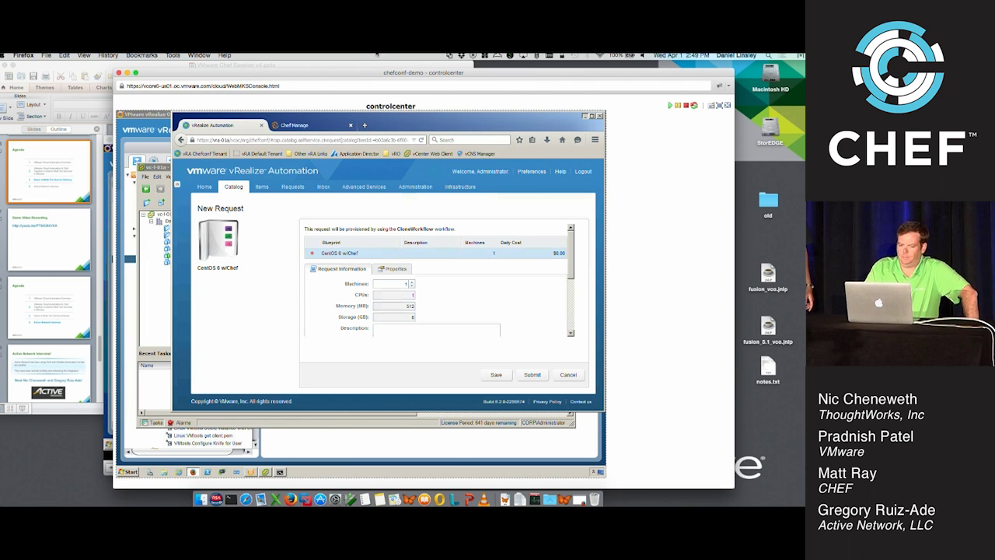
pyautogui.click(128, 73)
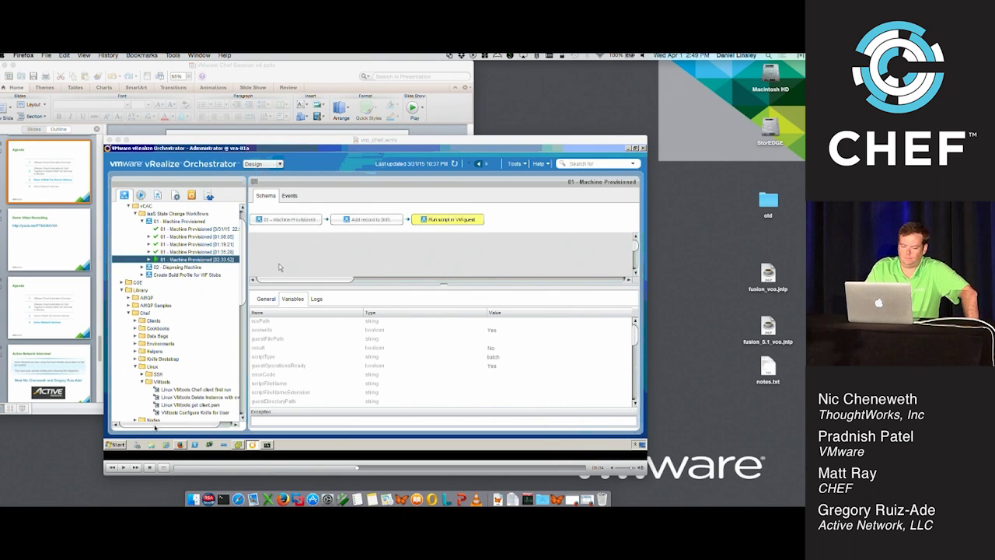
pyautogui.click(129, 467)
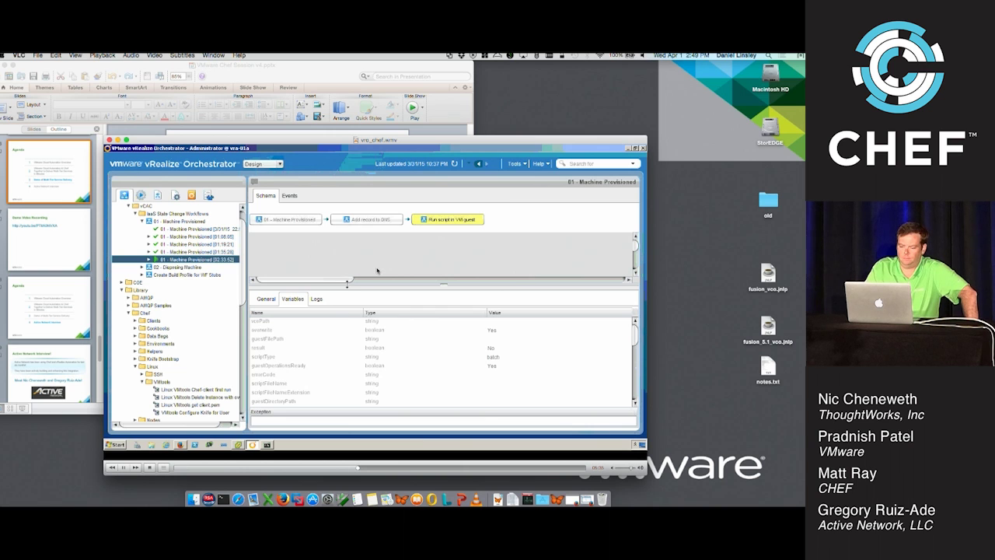
pyautogui.doubleClick(377, 269)
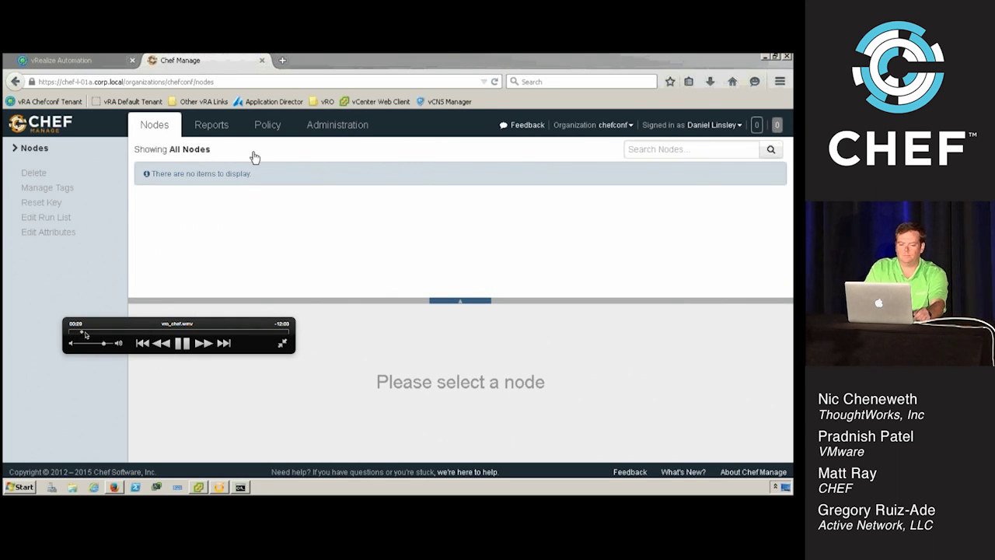
# Skip the demo to the Chef Integration build profile's MachineProvisioned and MachineDisposing workflow stubs
pyautogui.click(86, 333)
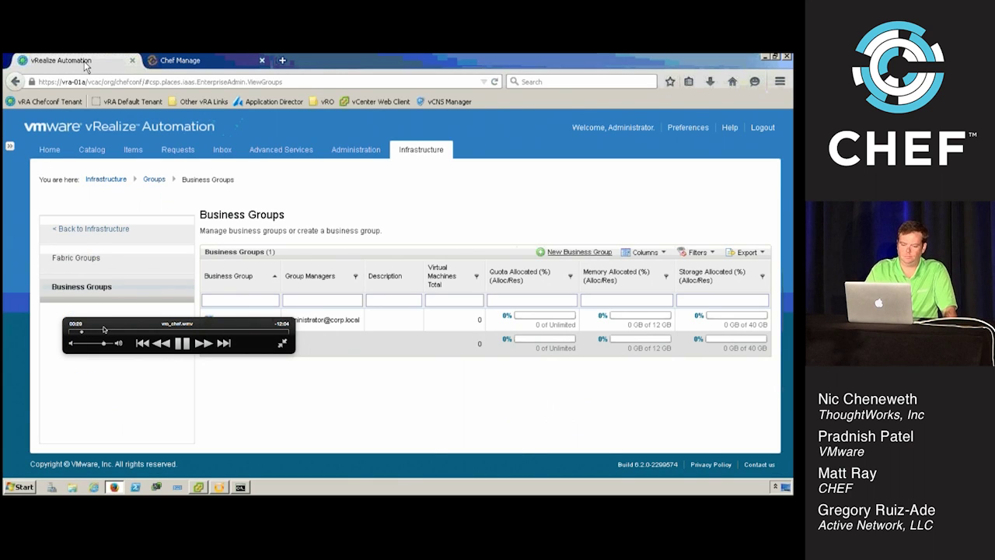
pyautogui.moveTo(116, 328); pyautogui.dragTo(98, 382)
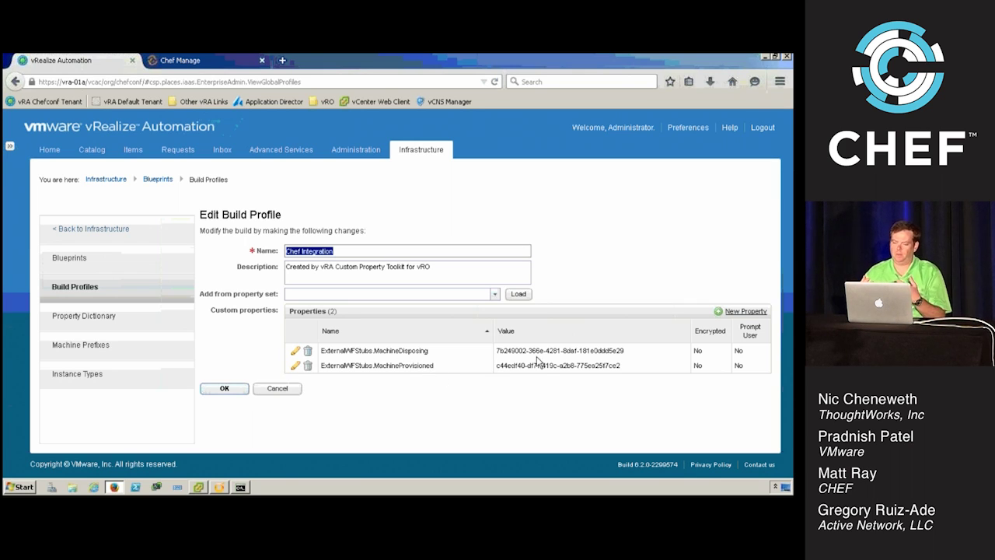
pyautogui.click(222, 489)
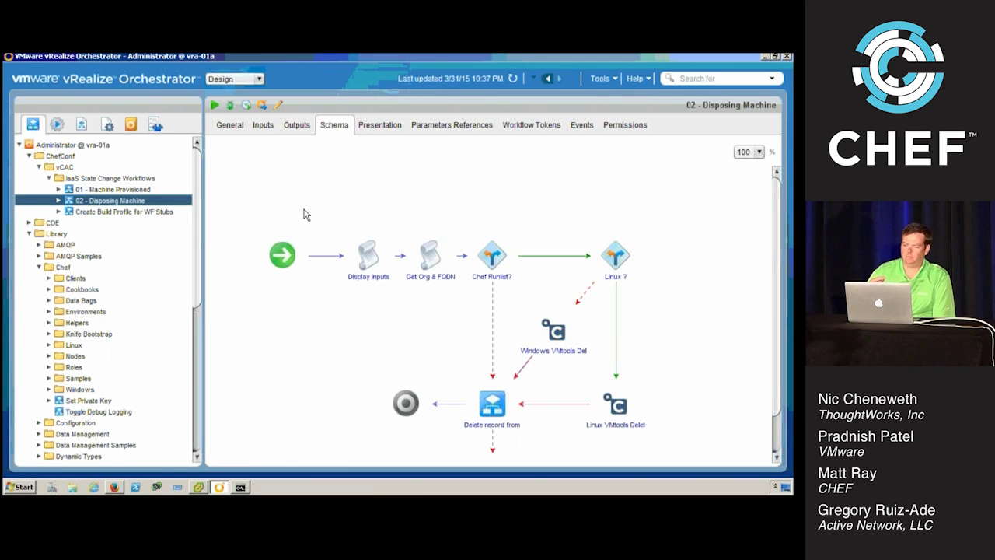
# Review the 01 - Machine Provisioned and 02 - Disposing Machine workflow schemas, then return to the build profile
pyautogui.click(114, 180)
pyautogui.click(109, 191)
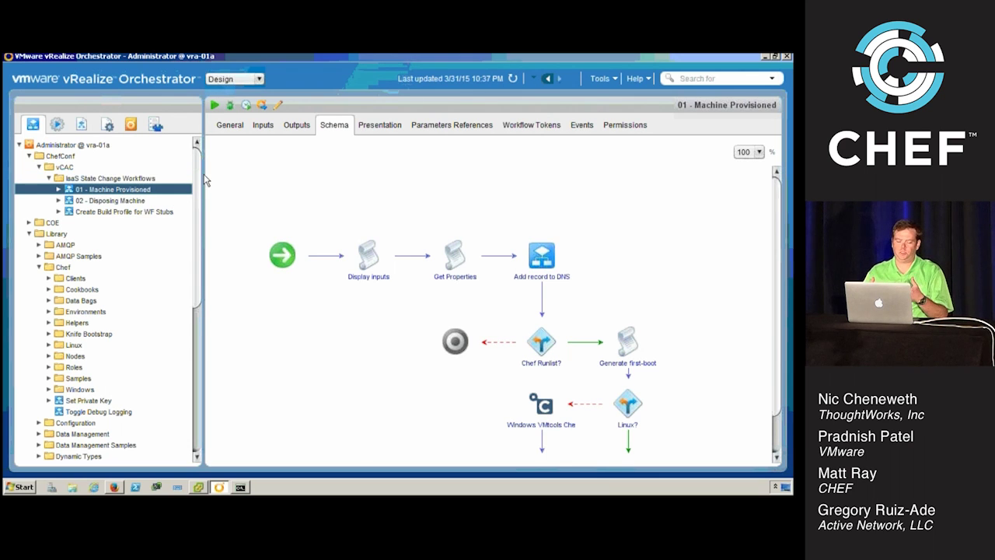
pyautogui.click(131, 203)
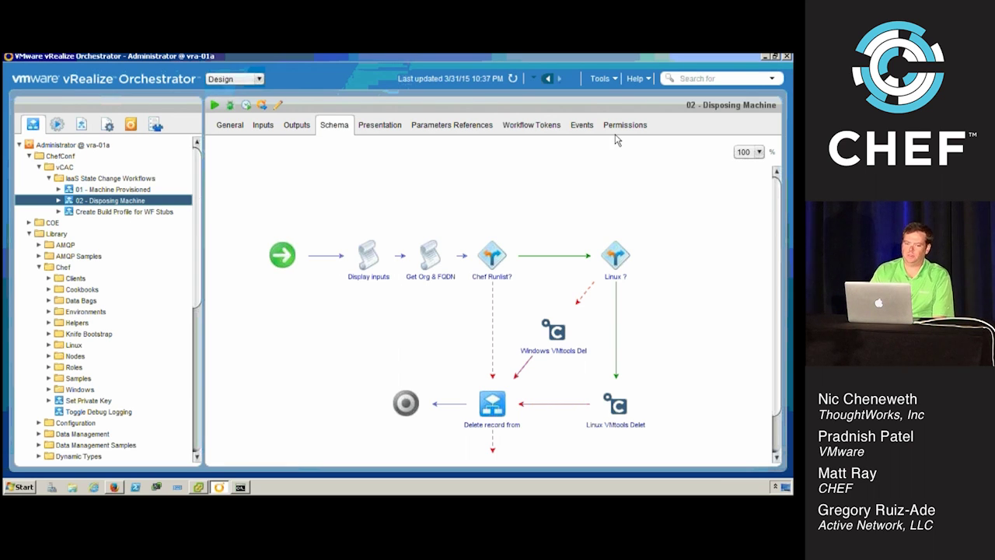
pyautogui.click(765, 57)
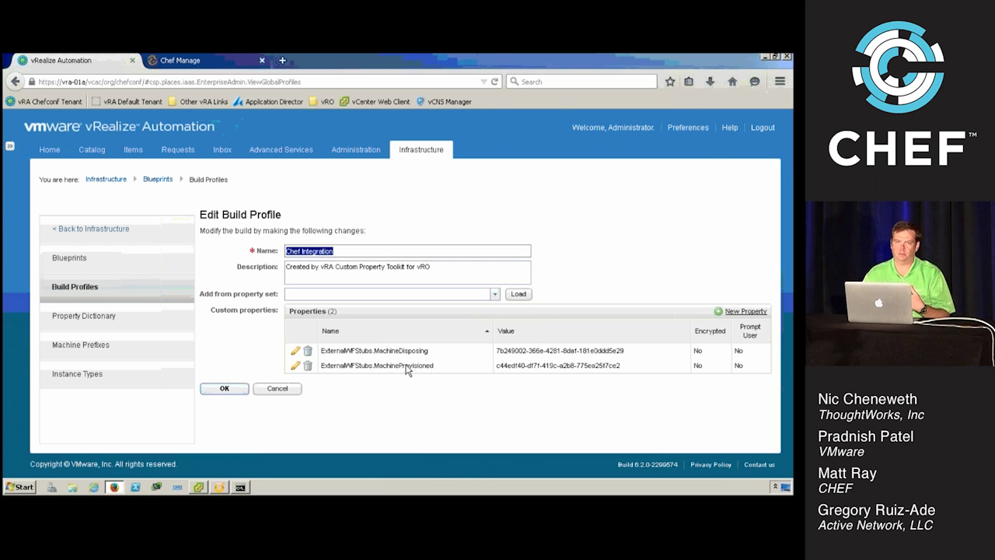
# Inspect the CentOS 6 w/Chef blueprint's build information and chef.environment, chef.nodename, chef.runlist properties
pyautogui.click(74, 261)
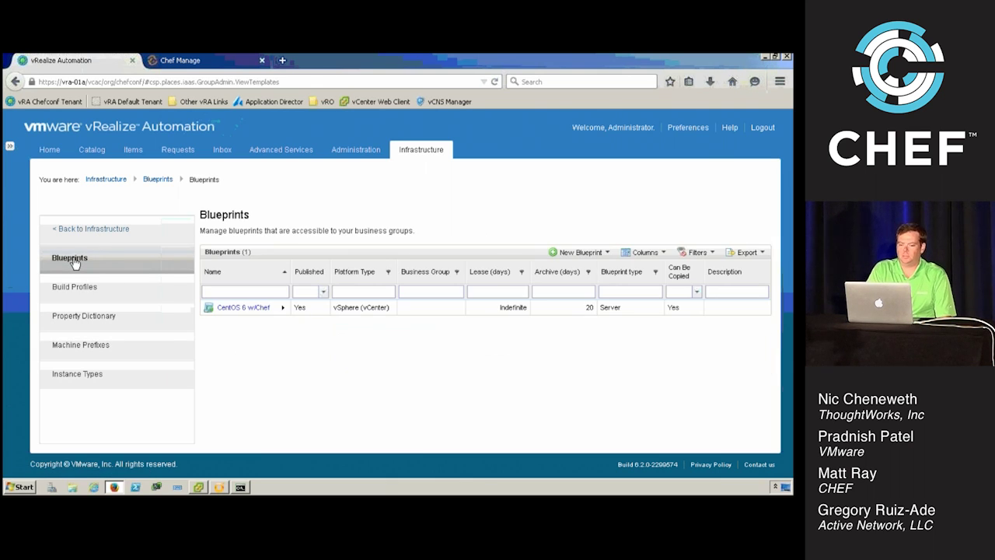
pyautogui.click(258, 311)
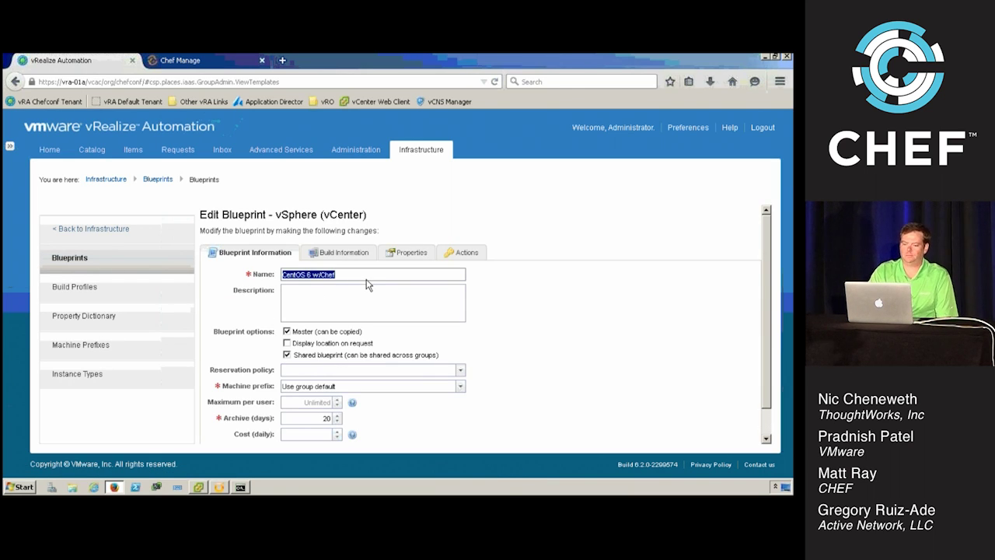
pyautogui.scroll(-2, 763, 327)
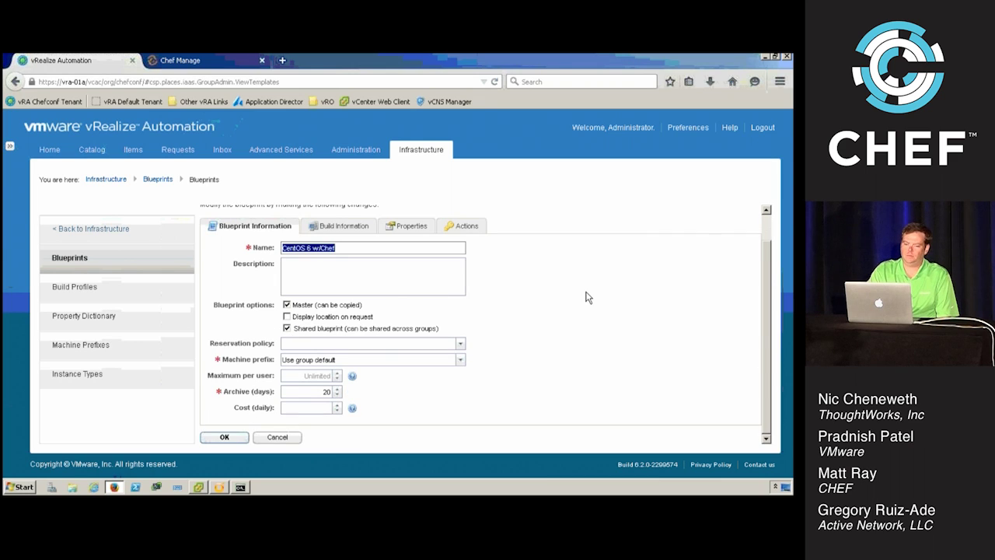
pyautogui.click(395, 232)
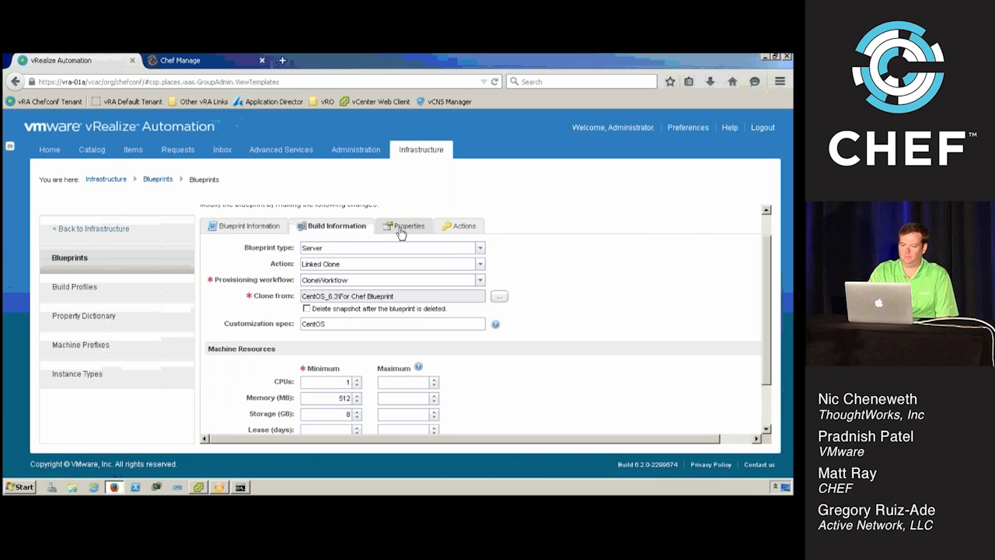
pyautogui.moveTo(767, 277); pyautogui.dragTo(758, 224)
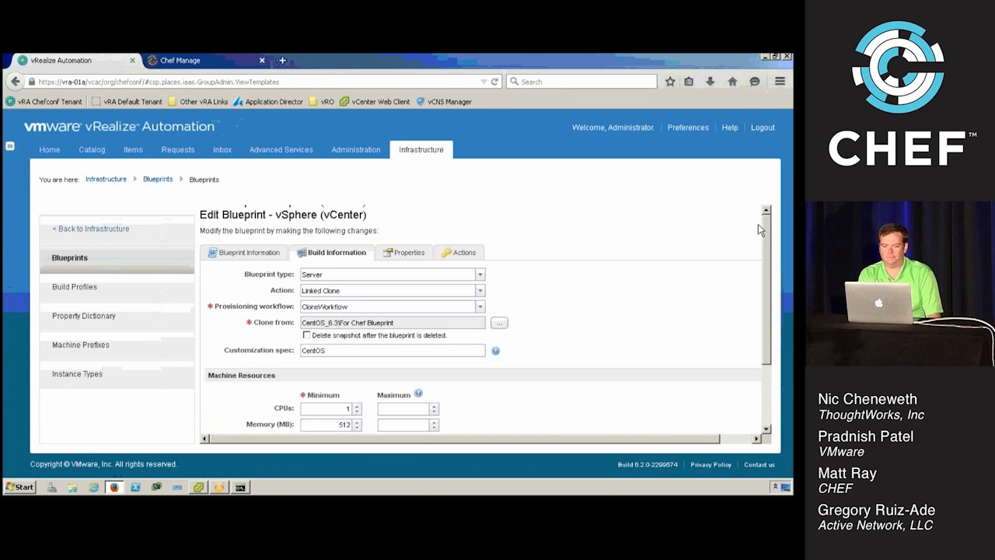
pyautogui.click(405, 254)
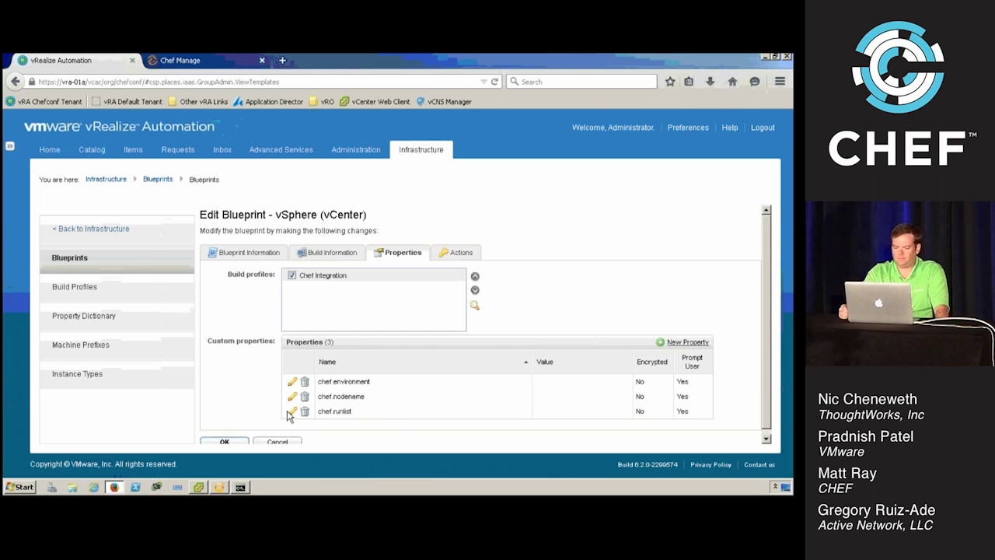
pyautogui.click(90, 156)
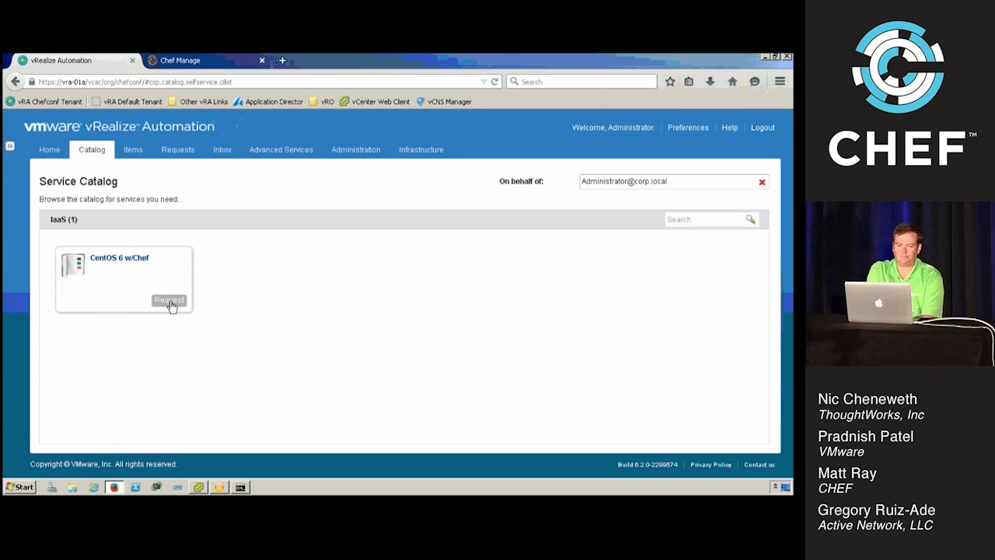
# Start a new CentOS 6 w/Chef request and set its Chef Environment to int
pyautogui.click(170, 301)
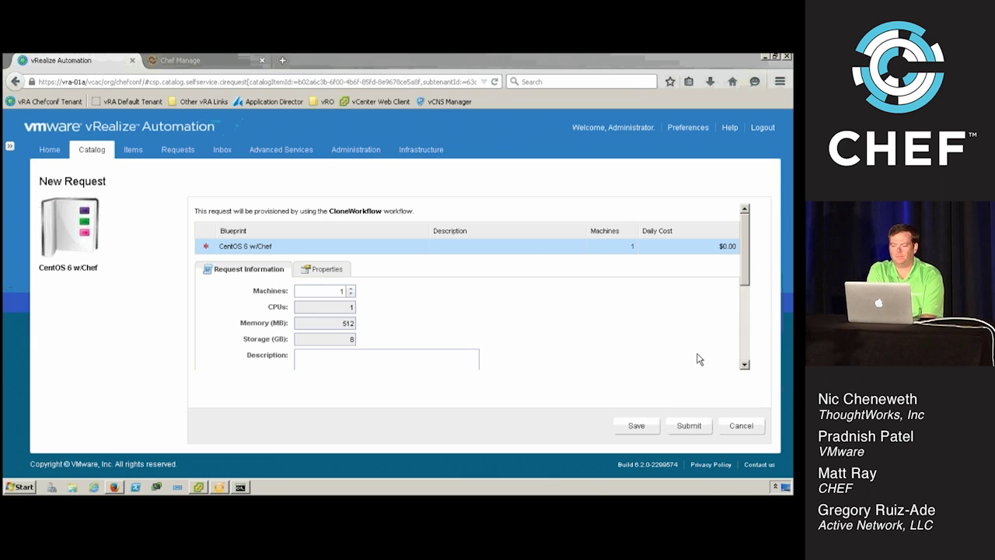
pyautogui.moveTo(742, 278); pyautogui.dragTo(505, 331)
pyautogui.click(474, 314)
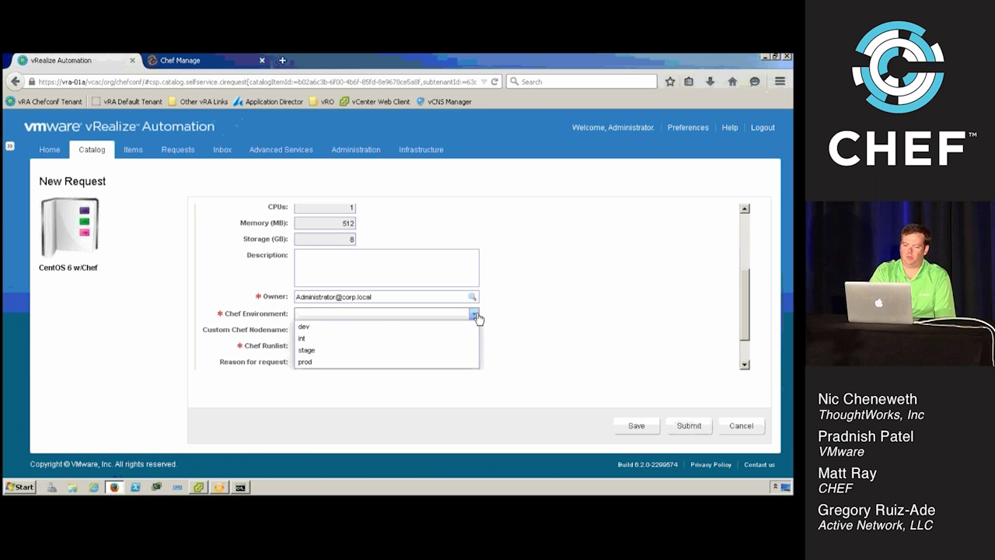
pyautogui.click(437, 340)
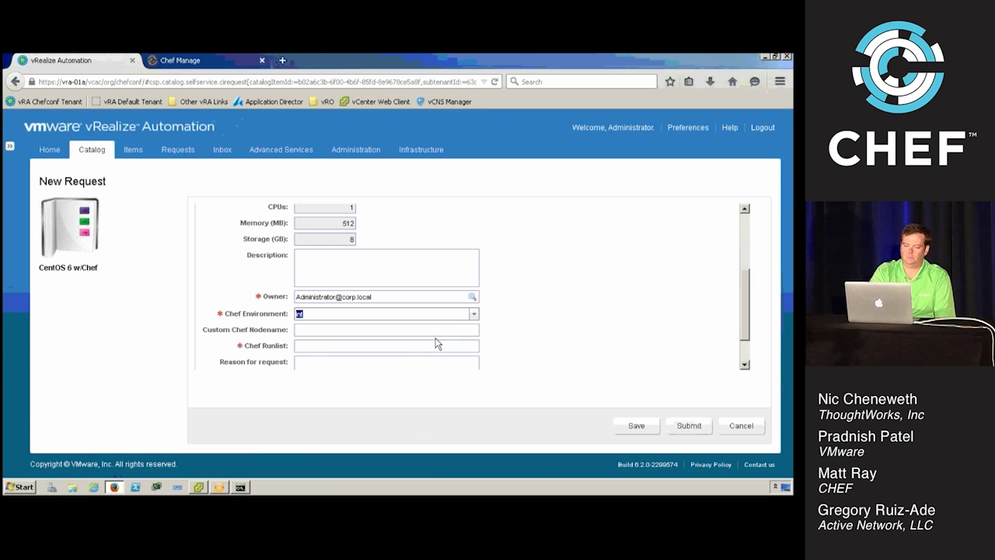
# Set the Chef run list to role[us_west],role[storage_role]
pyautogui.click(407, 345)
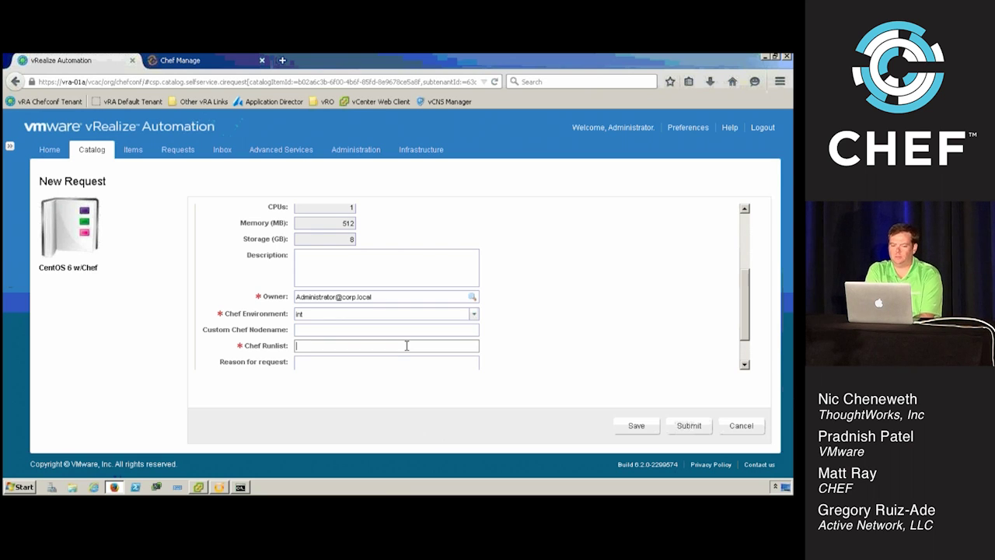
pyautogui.write('rol')
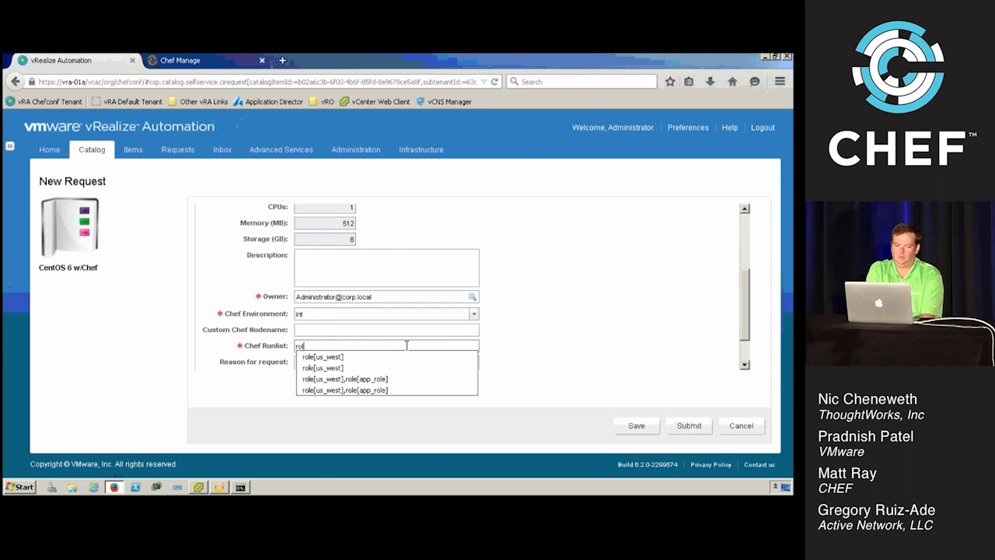
pyautogui.write('e')
pyautogui.press('Down')
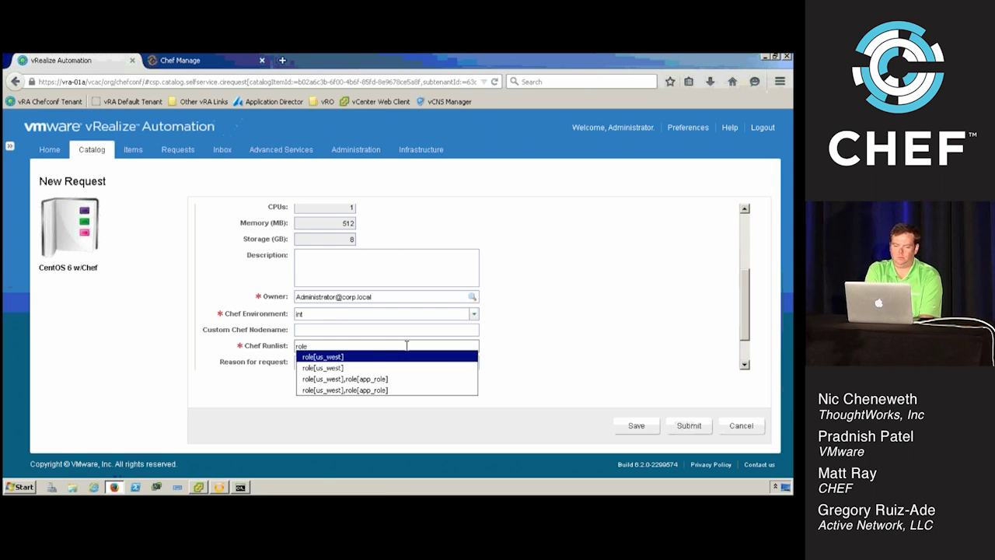
pyautogui.press('Up')
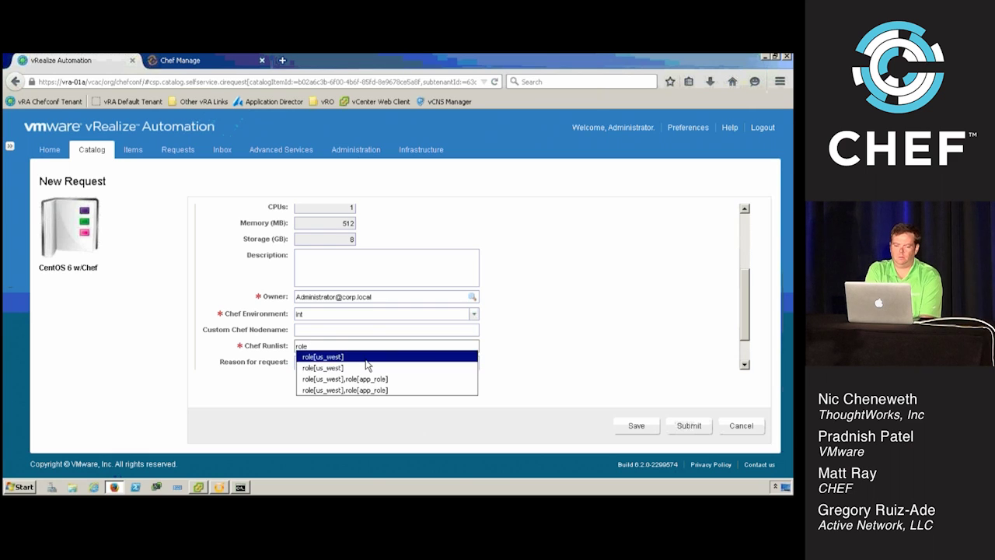
pyautogui.click(366, 357)
pyautogui.write(',')
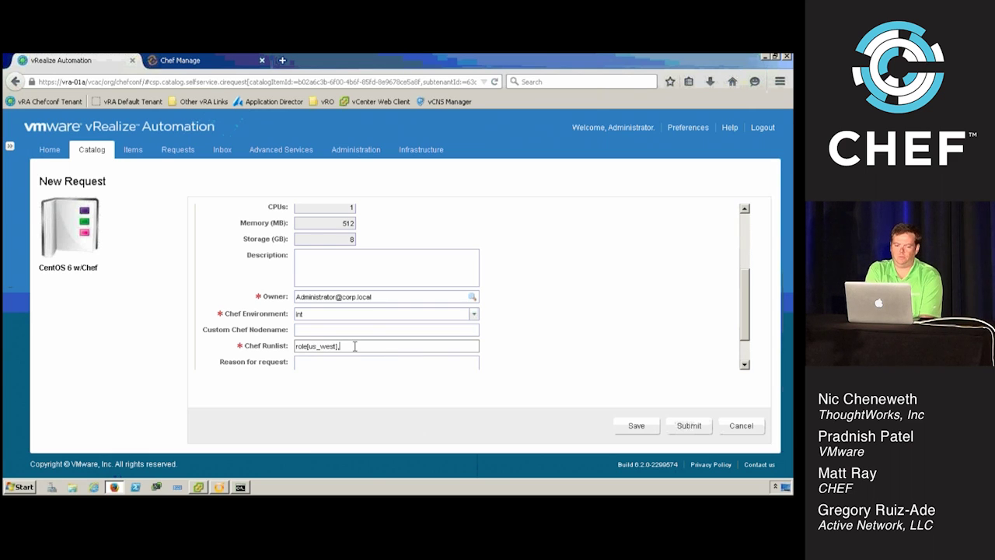
pyautogui.write('role[')
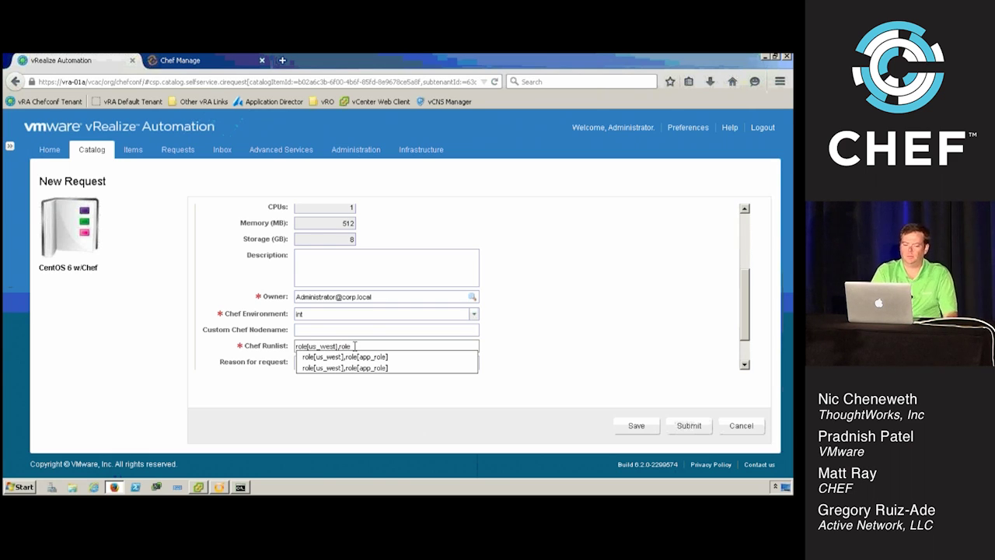
pyautogui.write('sto')
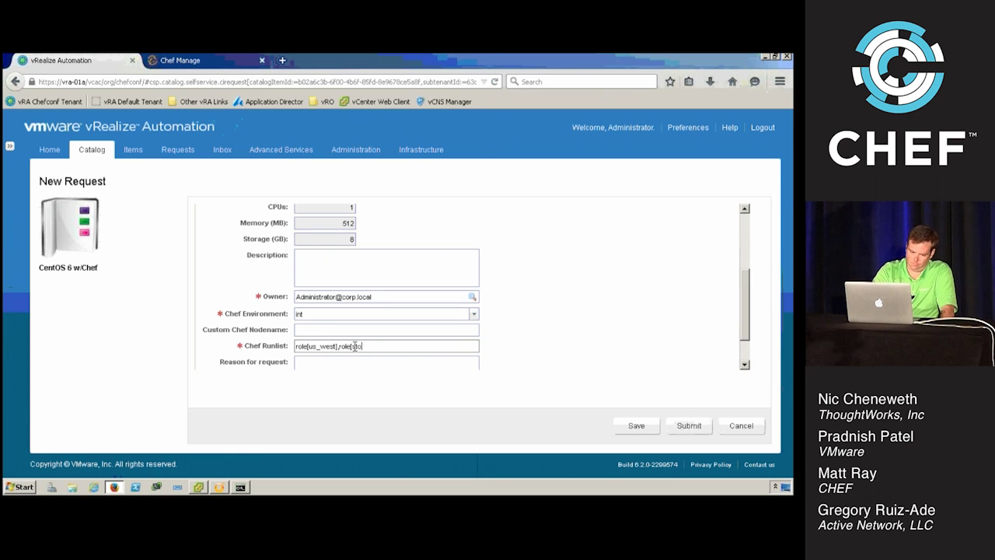
pyautogui.write('rage_role]')
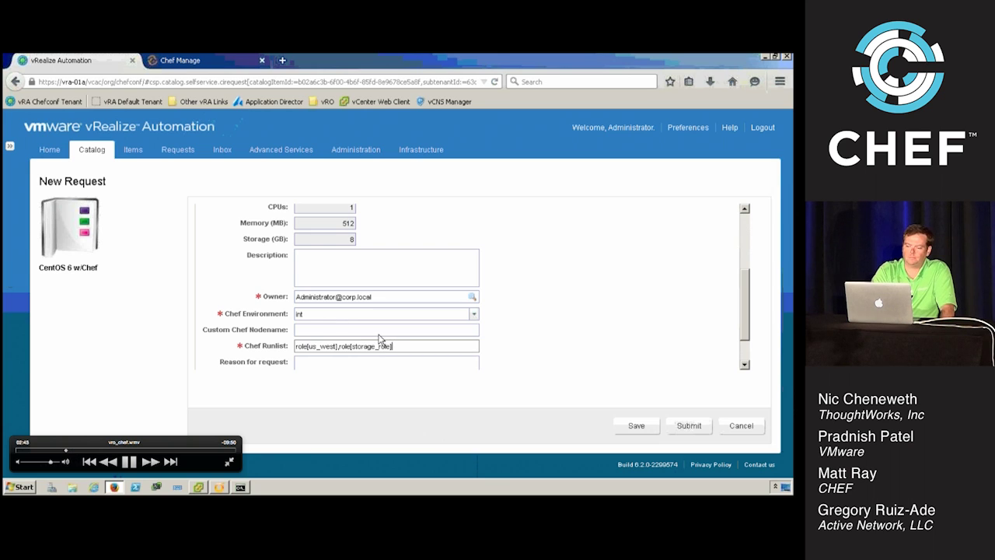
pyautogui.moveTo(745, 315); pyautogui.dragTo(740, 294)
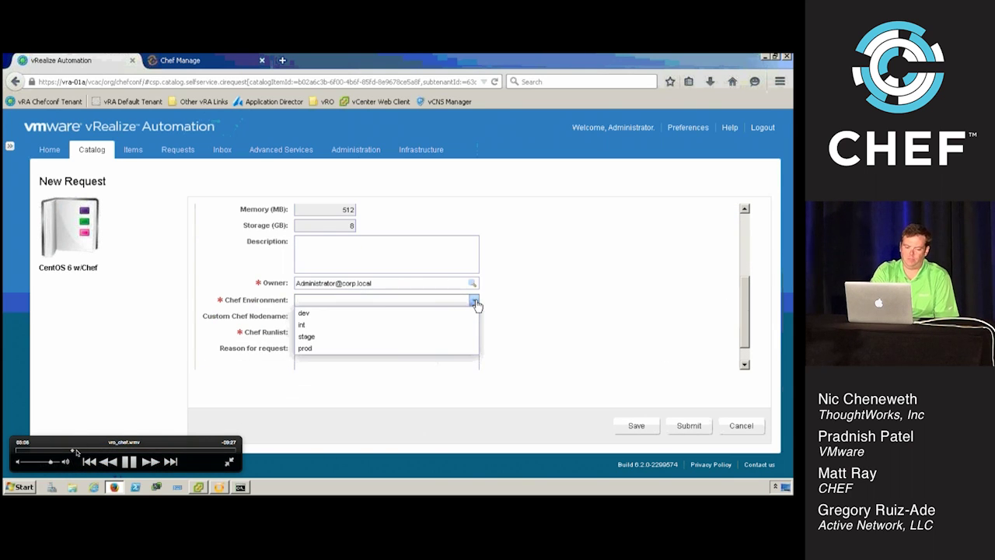
# Skip the demo ahead to the Linux VMtools Chef-client first run workflow schema in Orchestrator
pyautogui.moveTo(77, 452); pyautogui.dragTo(95, 451)
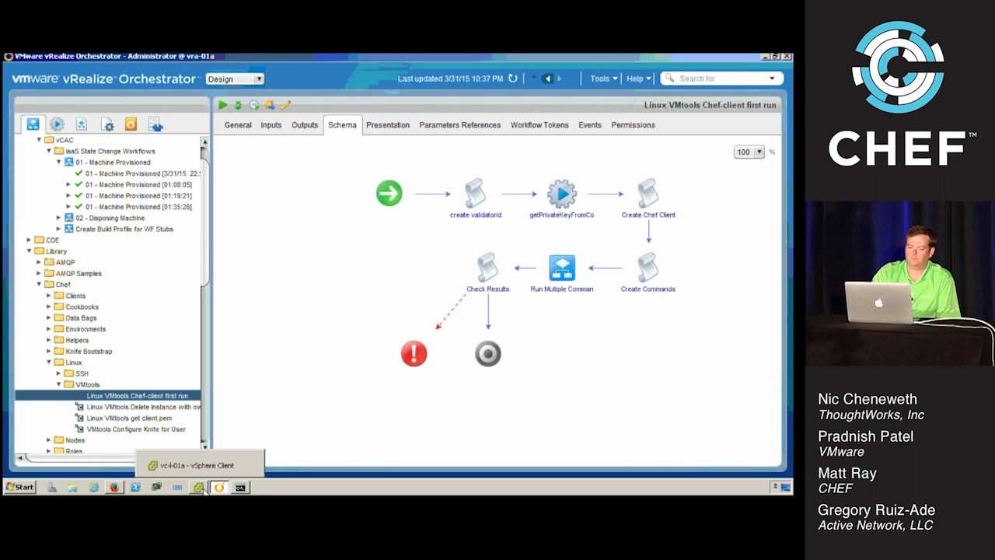
# Follow the latest 01 - Machine Provisioned run at its Run script in VM guest step
pyautogui.click(115, 486)
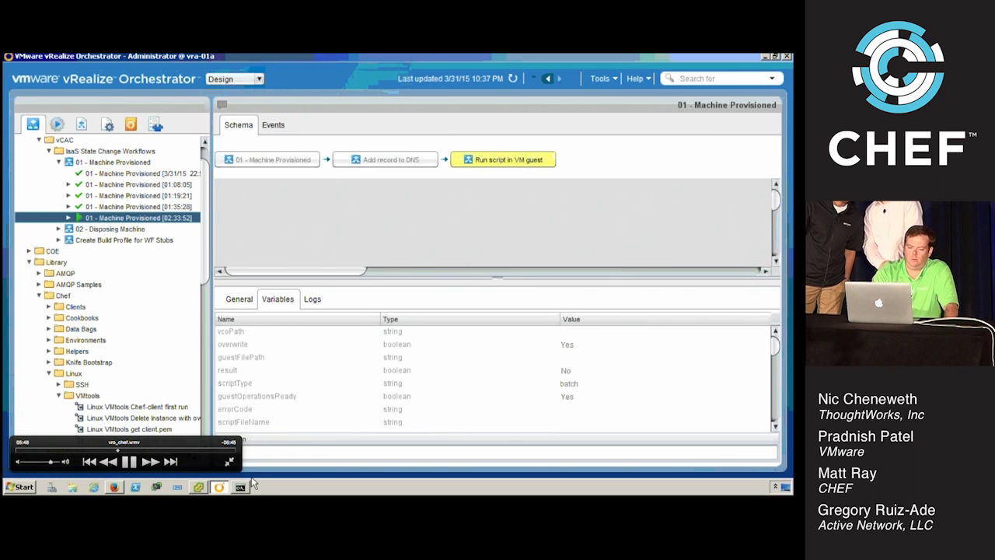
# Review the Chef Manage nodes chefconf0007 (int) and app1 (dev), then return to vRealize Automation
pyautogui.click(128, 450)
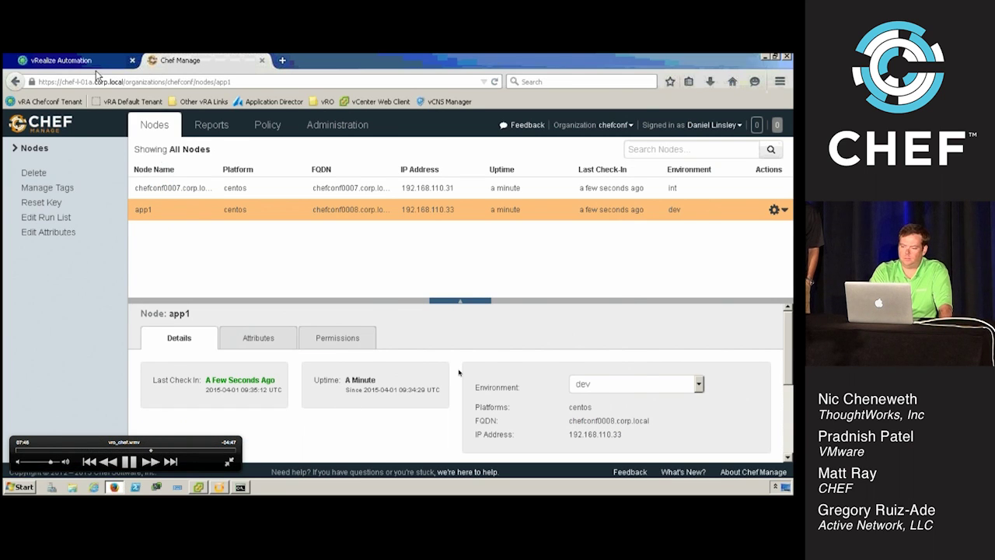
pyautogui.click(91, 61)
# Show the Machines list and select chefconf0007, with chefconf0008 still turning on
pyautogui.click(131, 150)
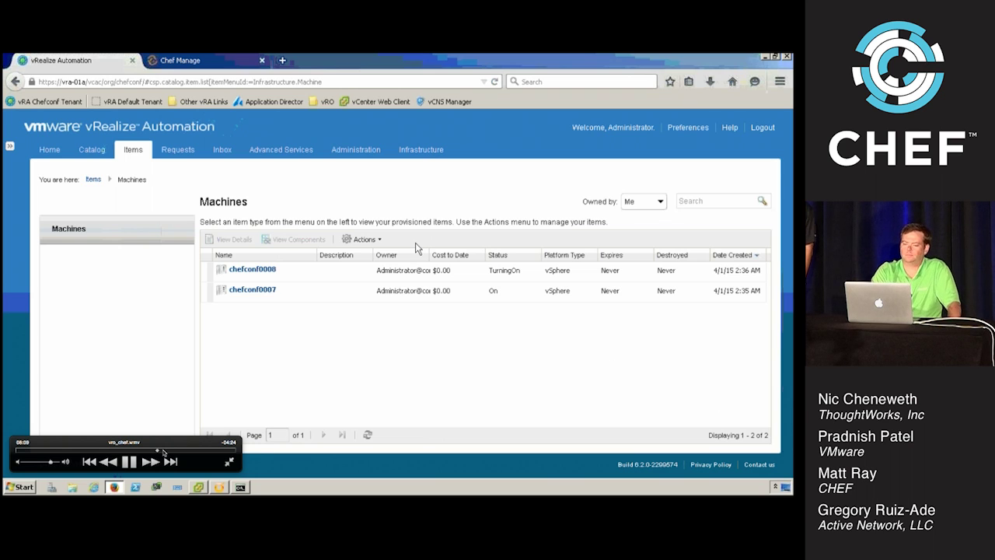
pyautogui.click(288, 292)
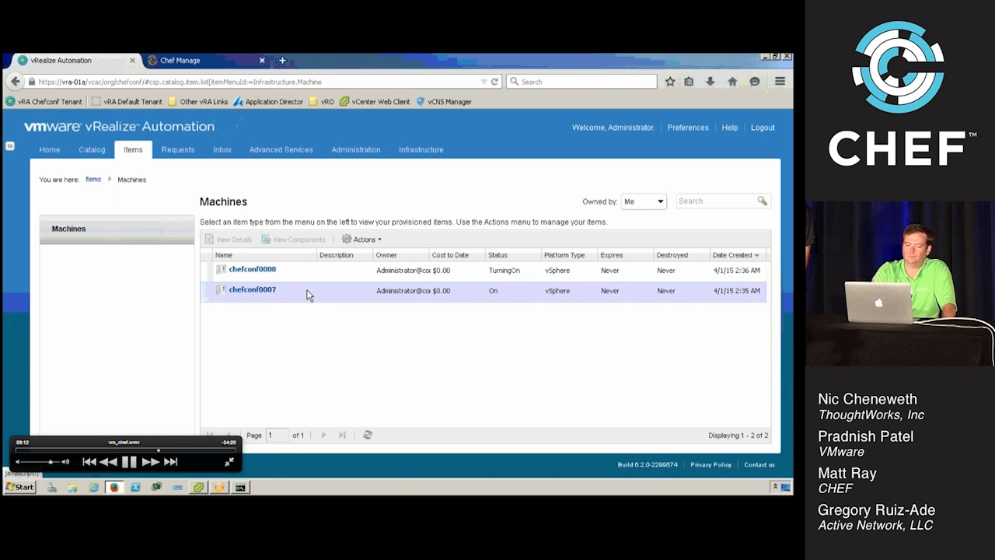
# Submit a Destroy request for machine chefconf0007 and return to Orchestrator
pyautogui.click(371, 241)
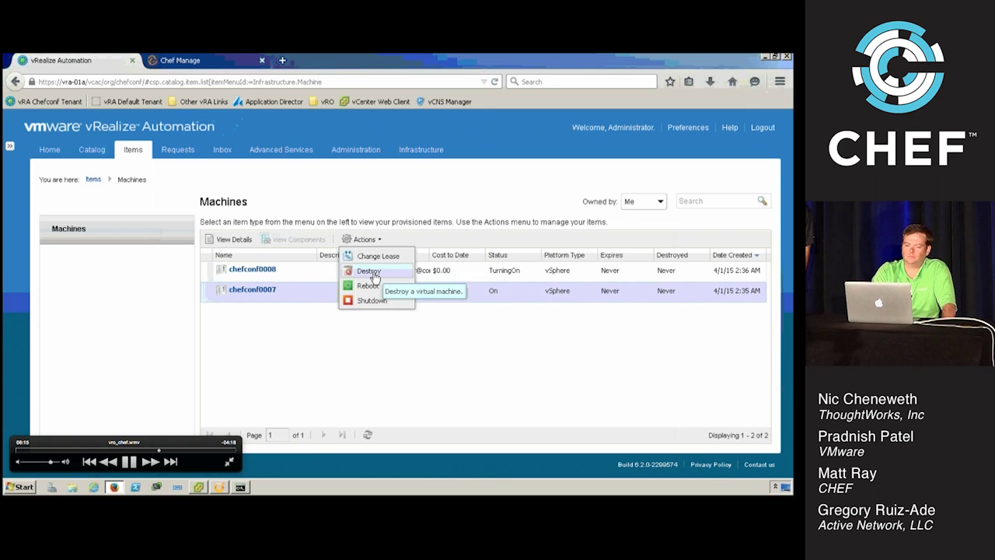
pyautogui.click(372, 272)
pyautogui.click(430, 349)
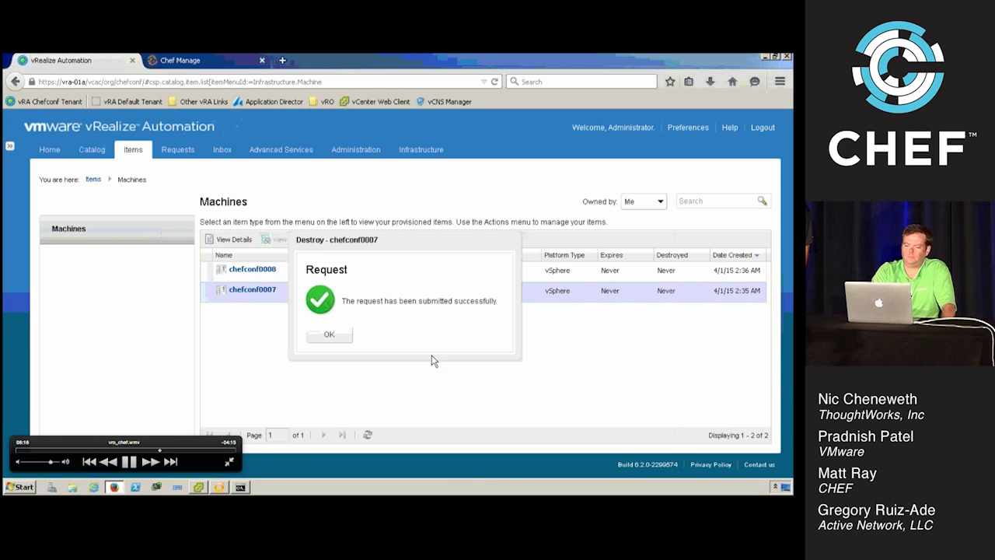
pyautogui.click(349, 336)
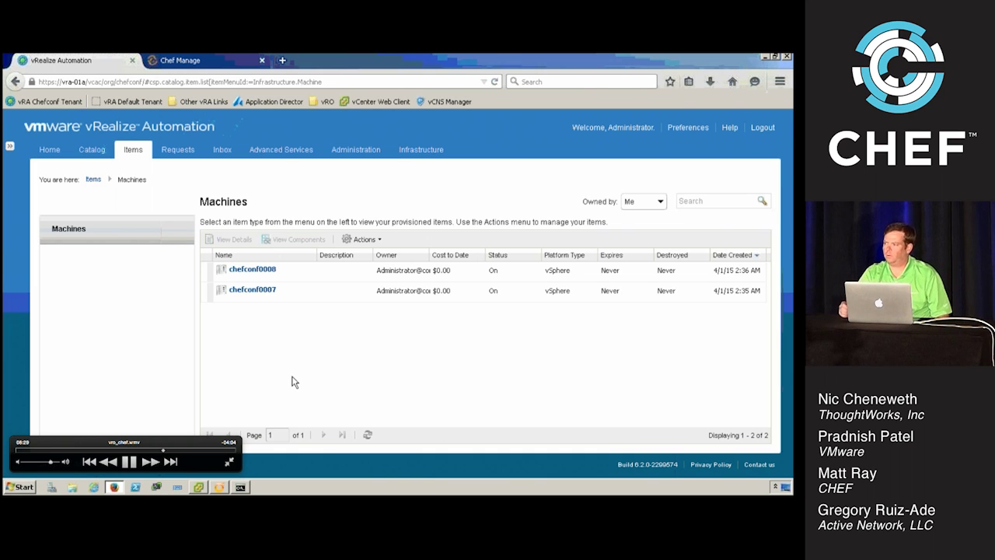
pyautogui.click(219, 487)
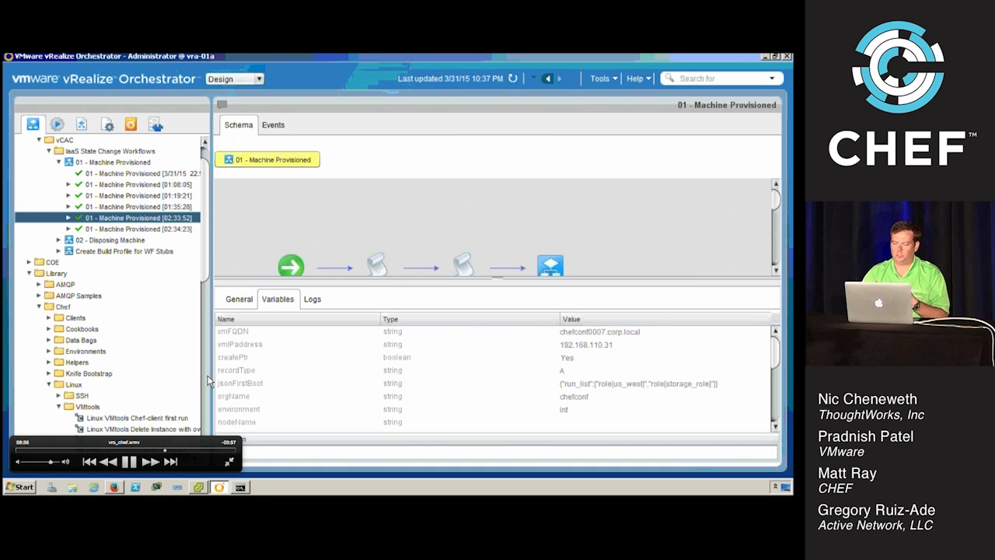
# Rerun the Chef Nodes Tag Node workflow from its earlier run, editing the node to tag
pyautogui.click(49, 385)
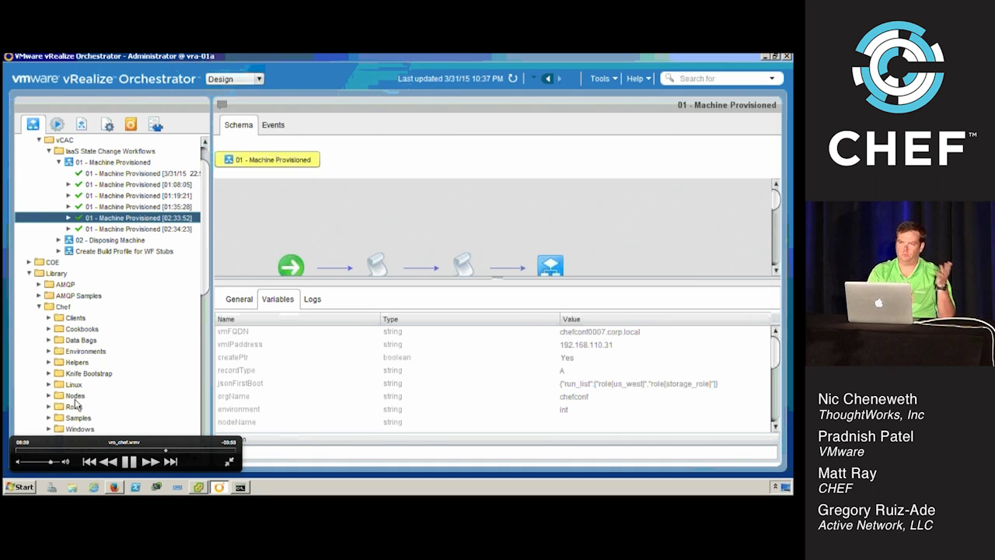
pyautogui.click(49, 396)
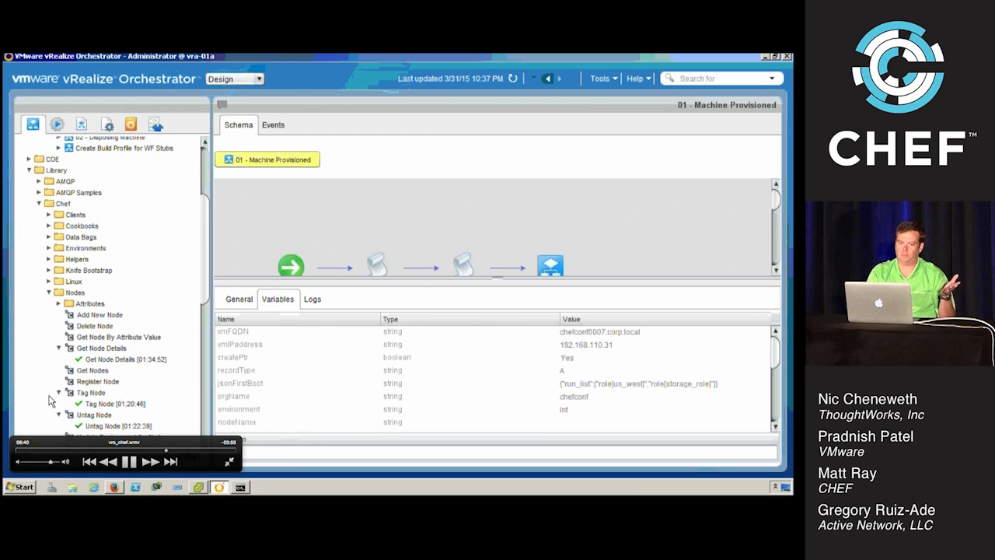
pyautogui.click(110, 406)
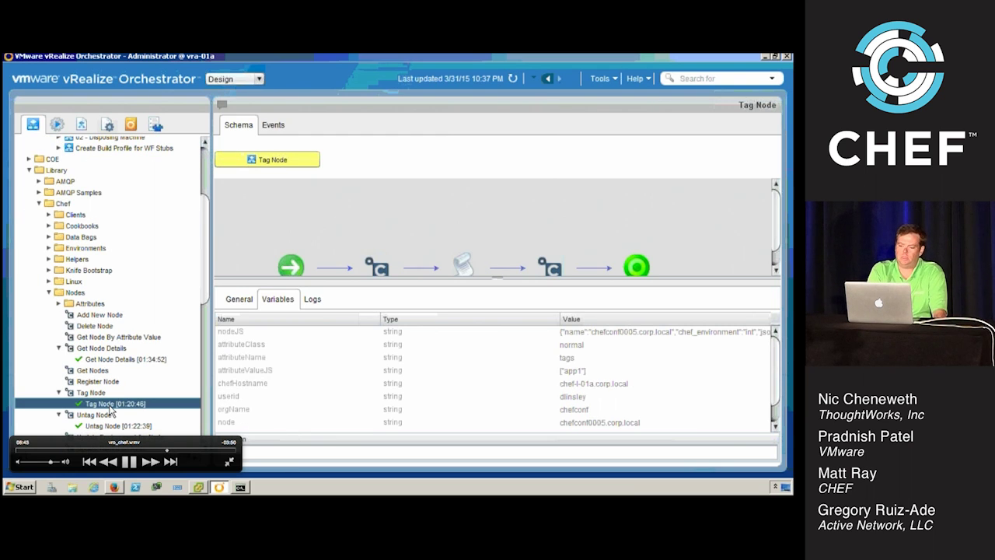
pyautogui.rightClick(112, 405)
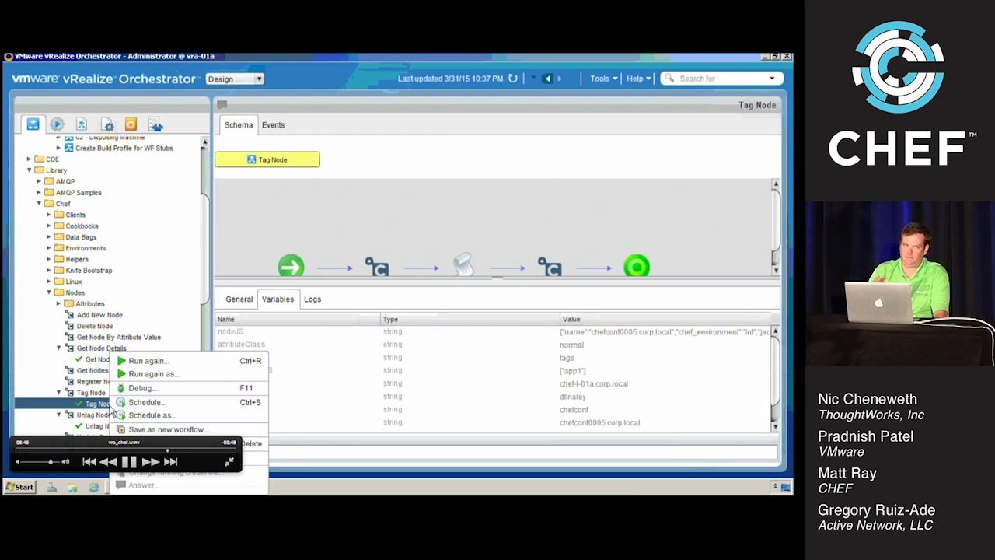
pyautogui.click(145, 360)
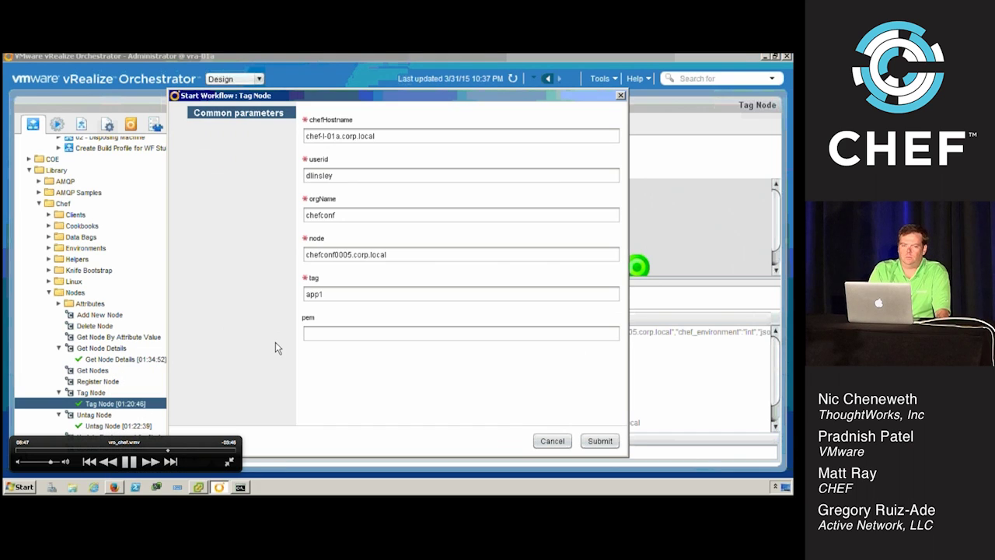
pyautogui.click(358, 255)
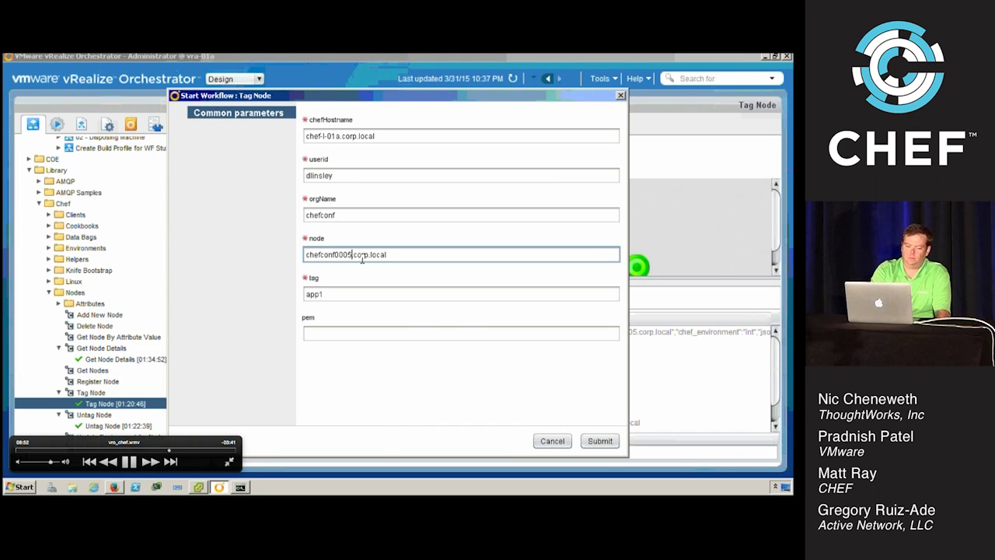
pyautogui.click(177, 451)
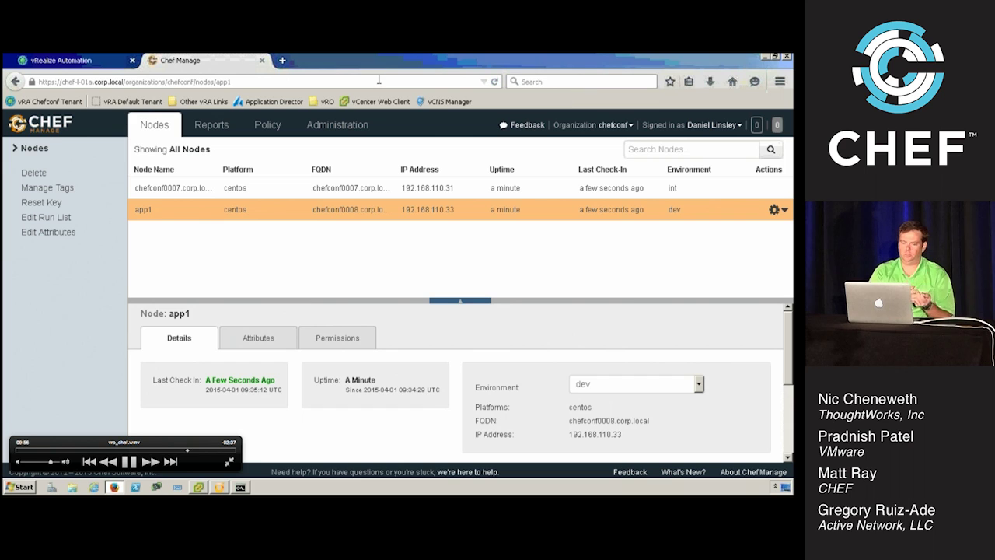
# Reload Chef Manage, confirm chefconf0007 is gone, and check app1's Tags and Run List
pyautogui.click(495, 82)
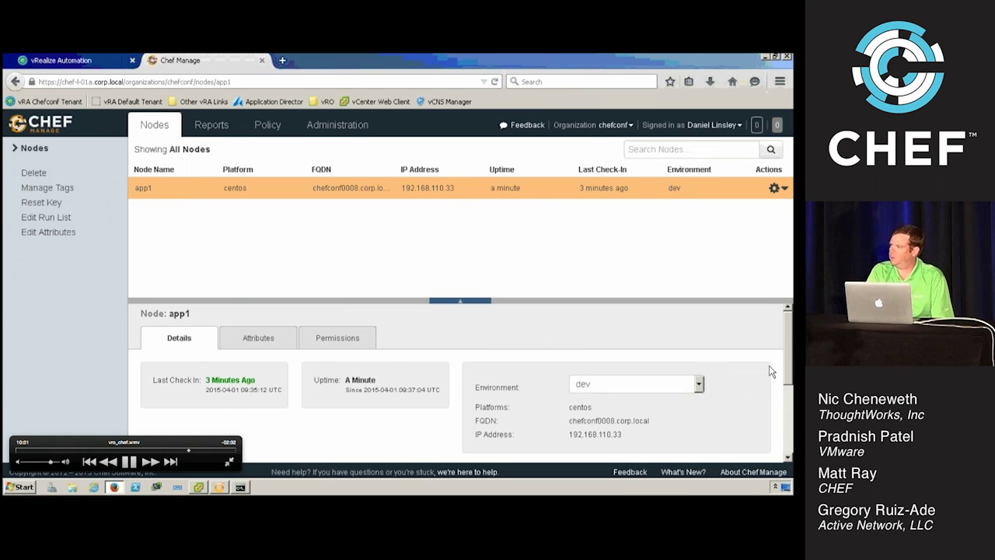
pyautogui.moveTo(789, 340); pyautogui.dragTo(788, 404)
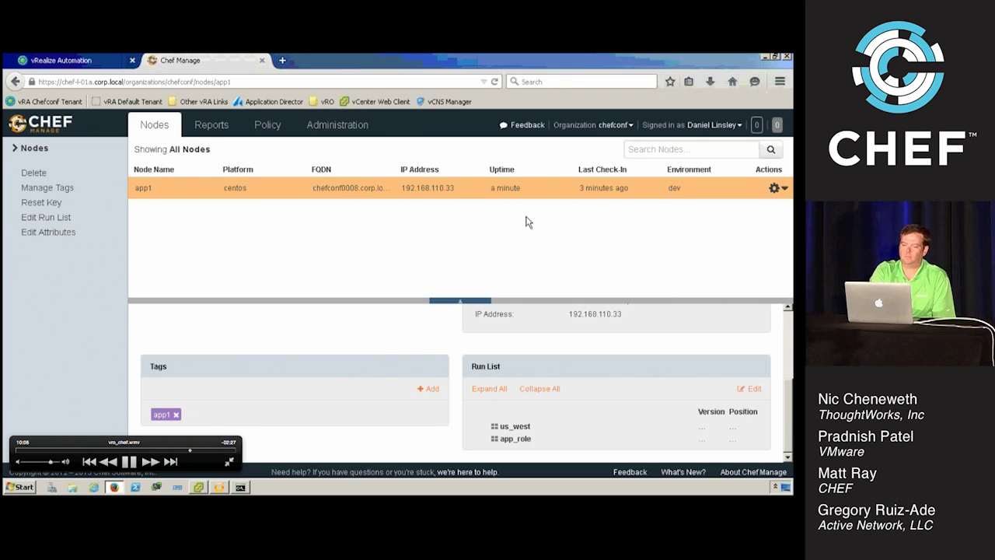
pyautogui.scroll(5, 787, 330)
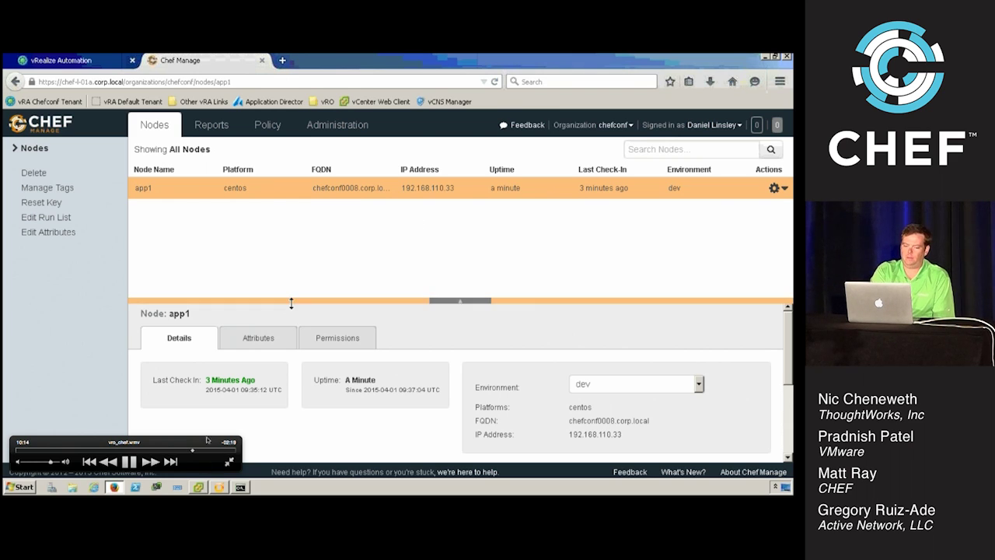
pyautogui.click(220, 487)
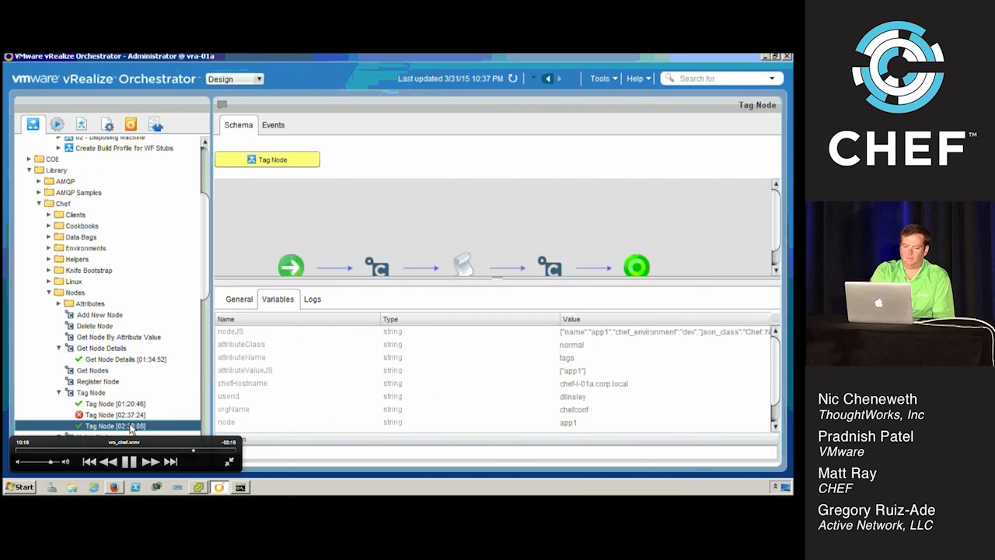
# Rerun Tag Node on app1, replacing the tag value app1 with anothertag
pyautogui.rightClick(130, 428)
pyautogui.click(164, 360)
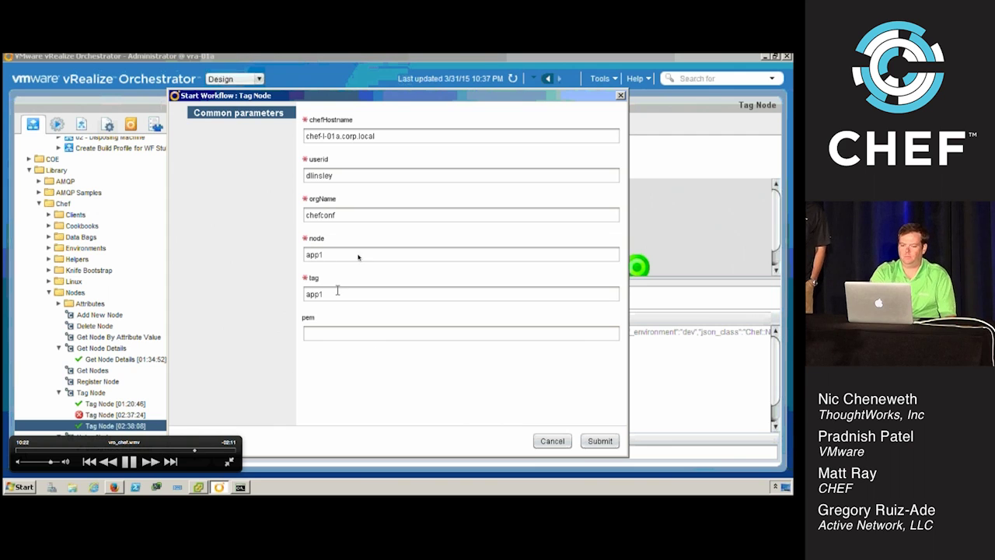
pyautogui.click(337, 293)
pyautogui.doubleClick(338, 293)
pyautogui.write('anothertag')
# Submit the run and check Chef Manage and vRA, where chefconf0007 is Disposing
pyautogui.click(600, 441)
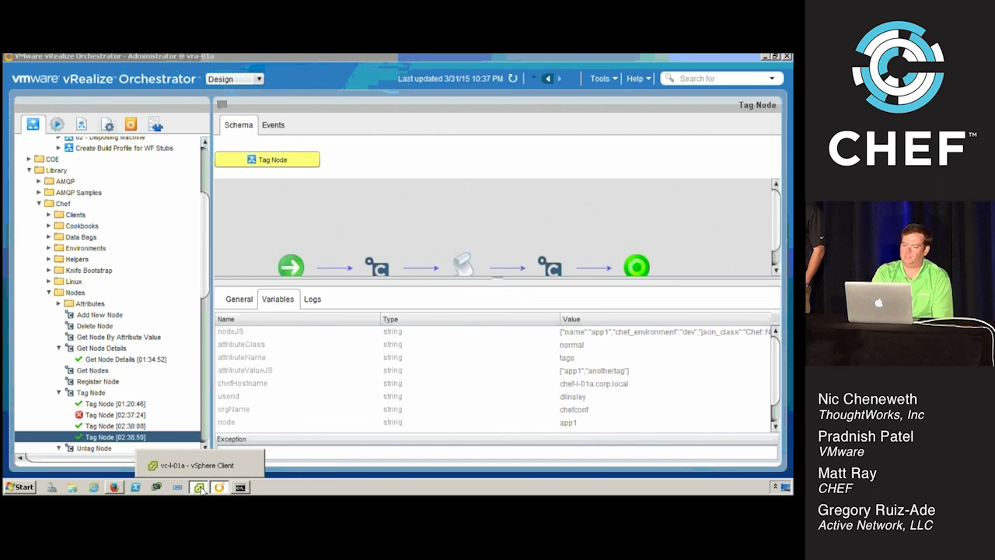
pyautogui.click(199, 488)
pyautogui.click(200, 488)
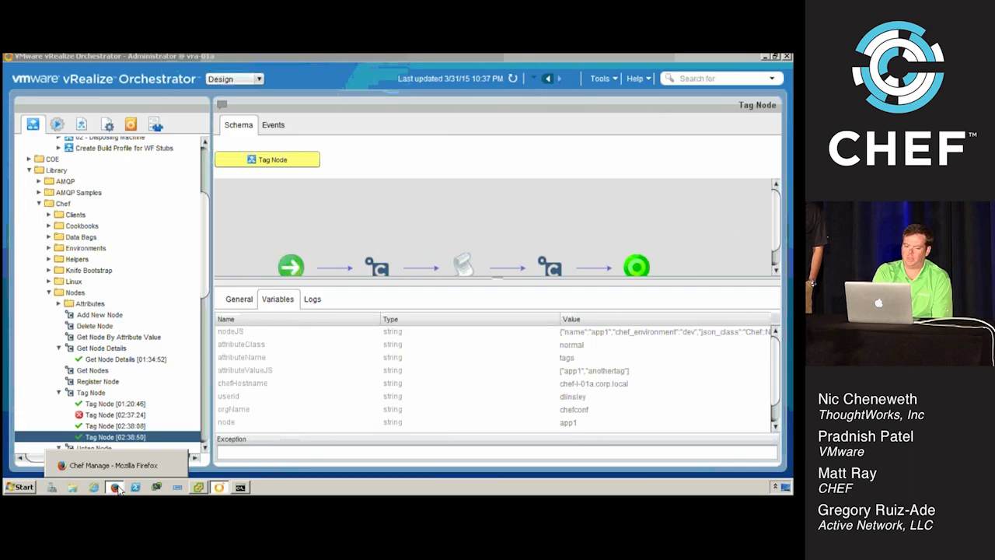
pyautogui.click(115, 488)
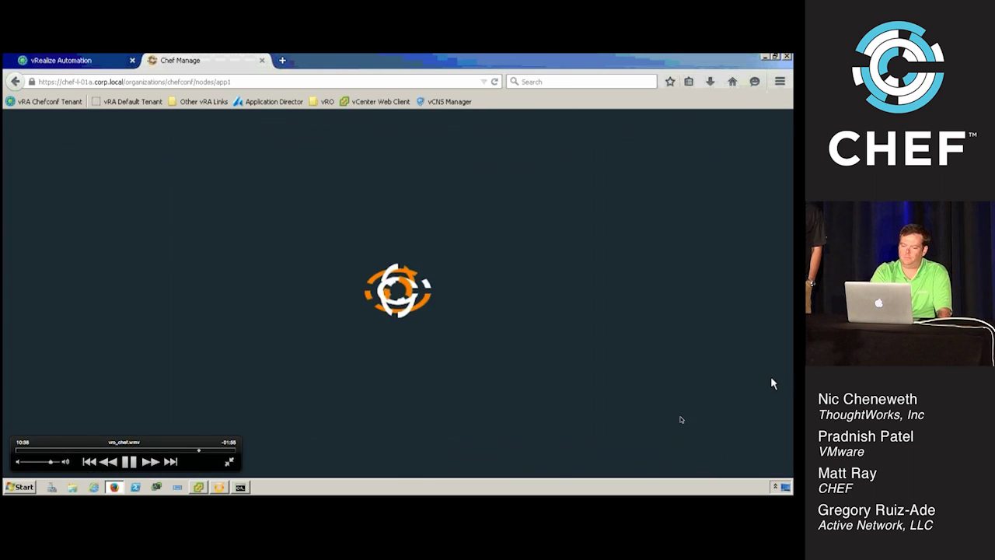
pyautogui.scroll(-5, 785, 432)
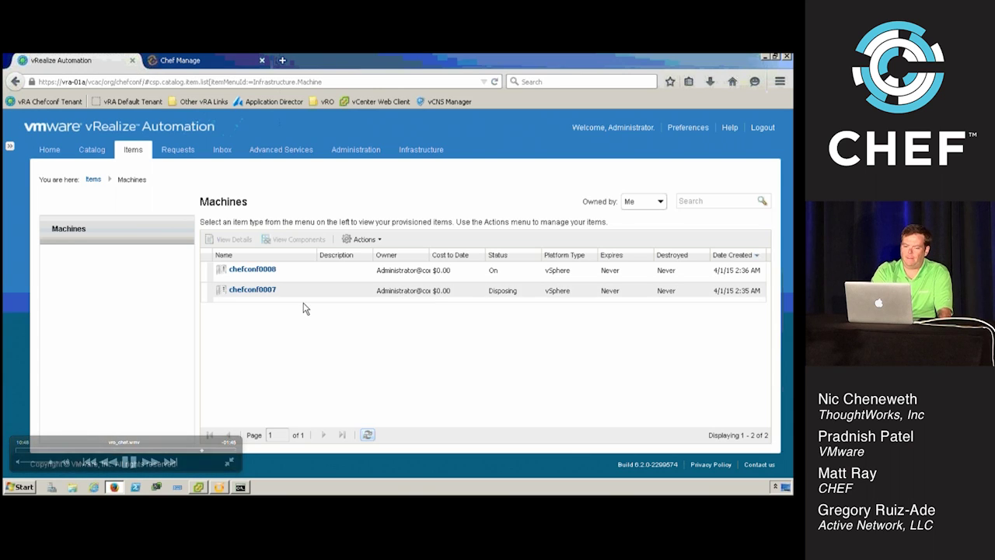
# Refresh Machines until chefconf0007 drops off, then submit a Destroy request for chefconf0008
pyautogui.click(367, 435)
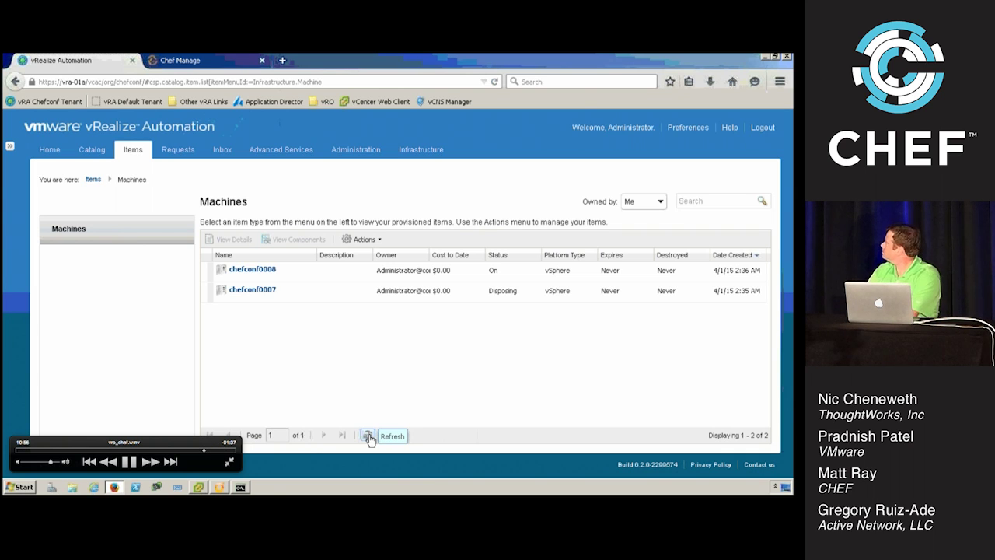
pyautogui.click(369, 437)
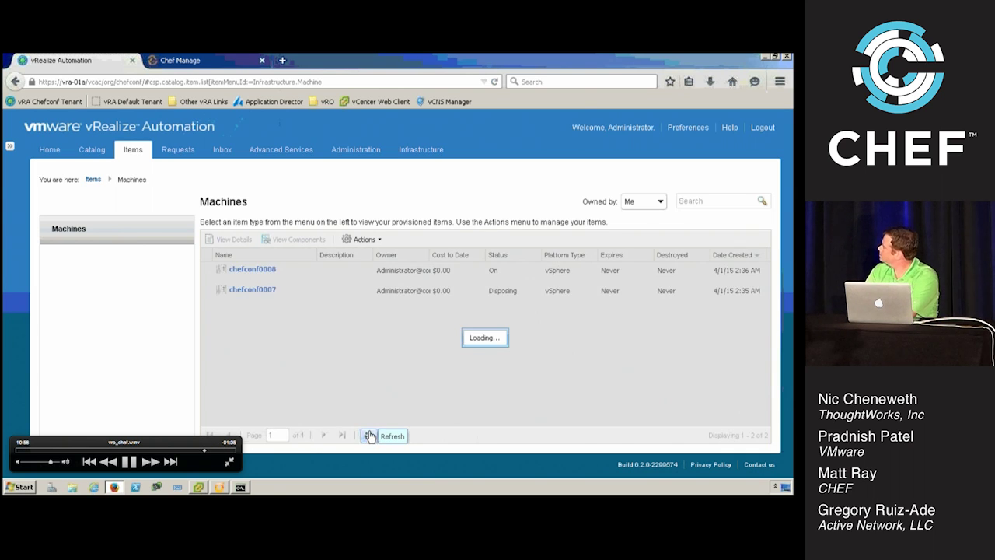
pyautogui.click(299, 272)
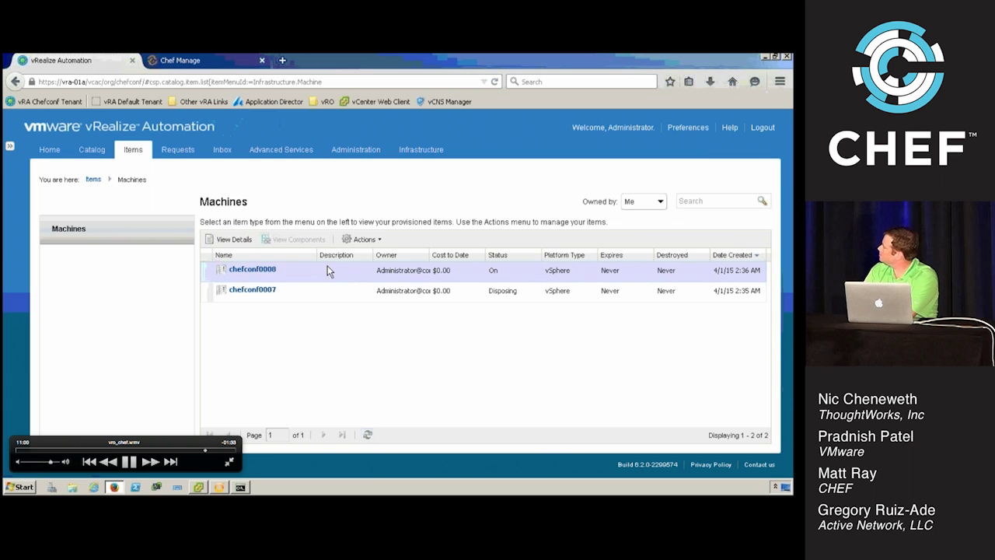
pyautogui.click(373, 241)
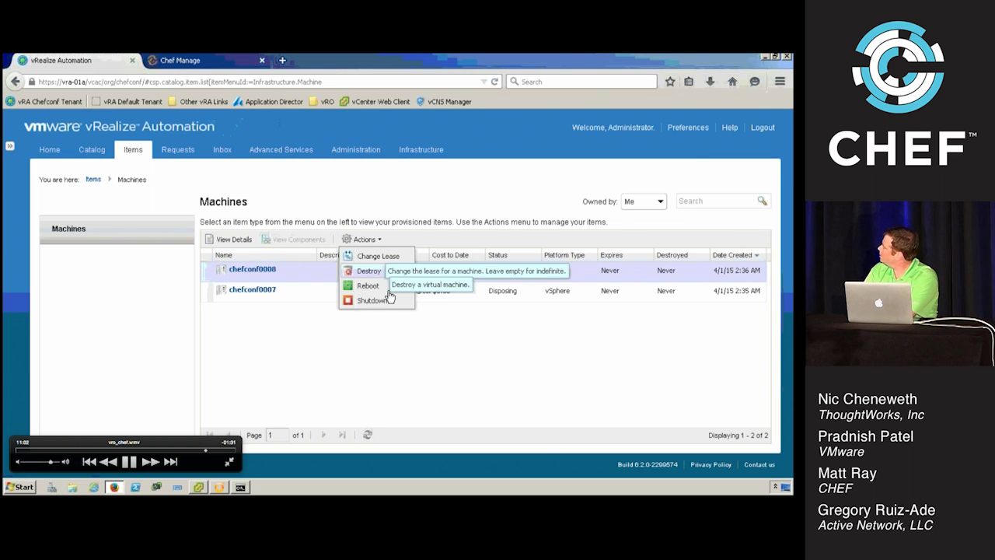
pyautogui.click(382, 272)
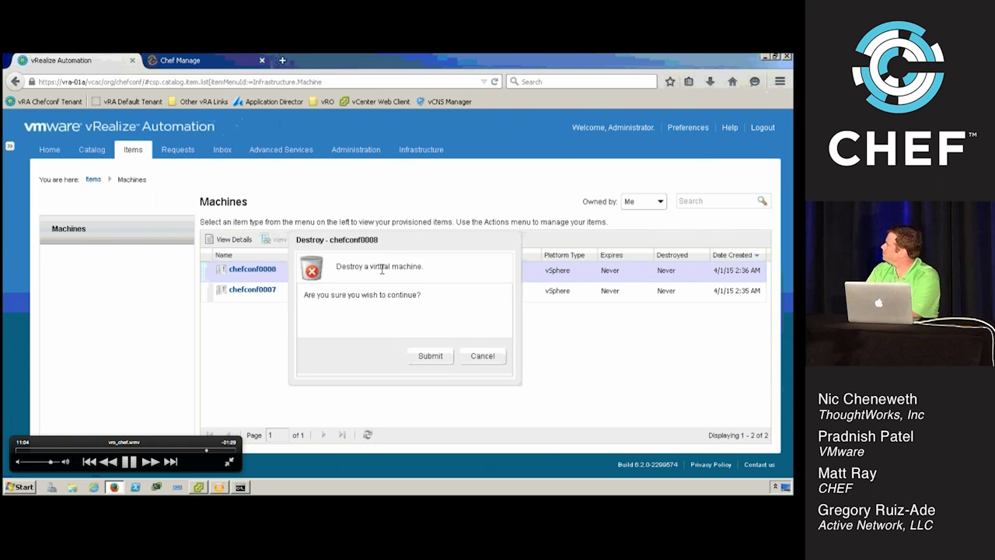
pyautogui.click(427, 358)
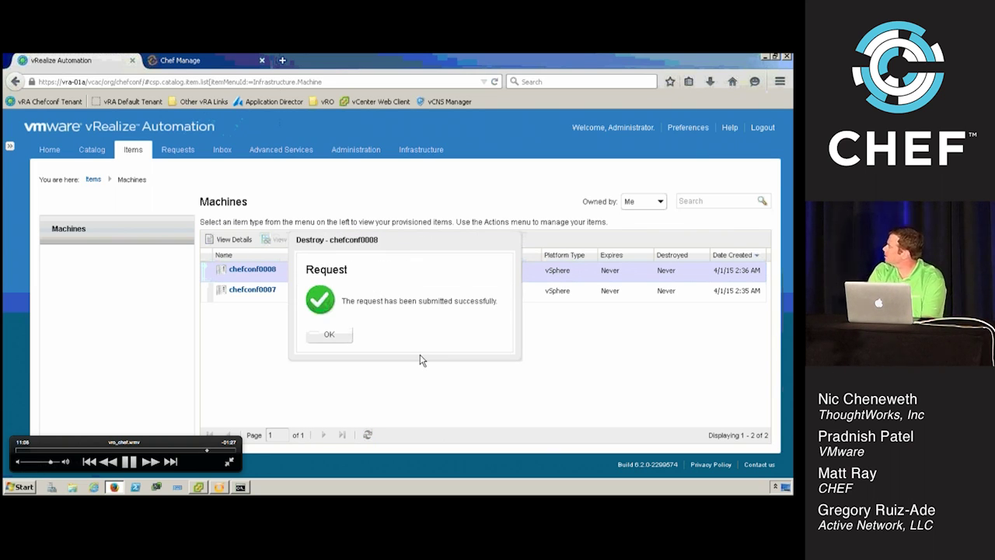
pyautogui.click(330, 335)
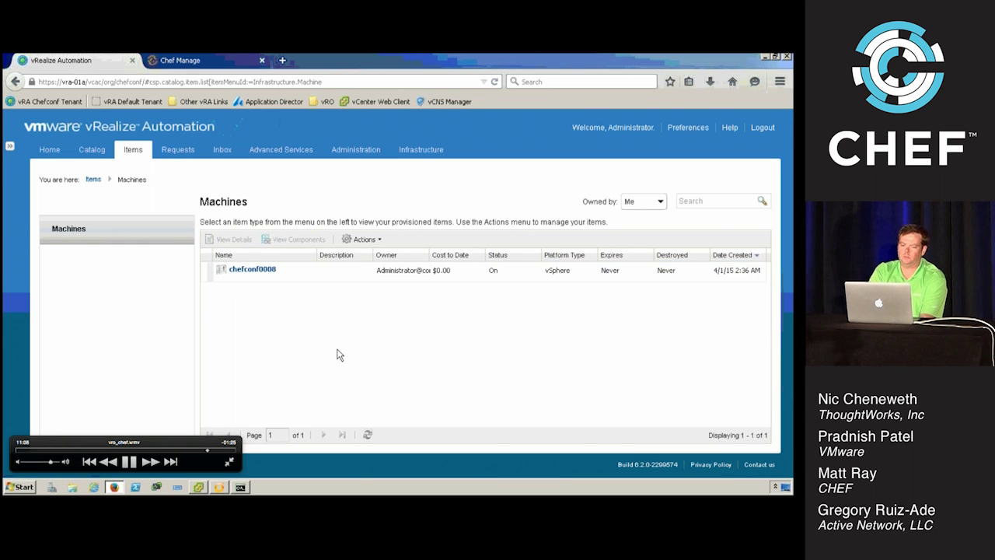
pyautogui.click(218, 486)
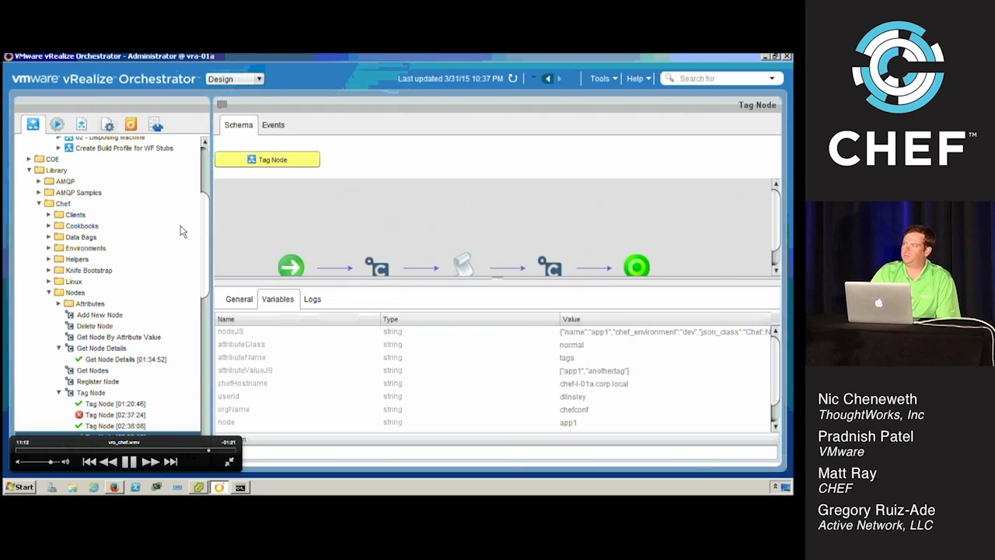
# Ping chefconf0007 from Command Prompt to check it no longer responds
pyautogui.scroll(5, 182, 231)
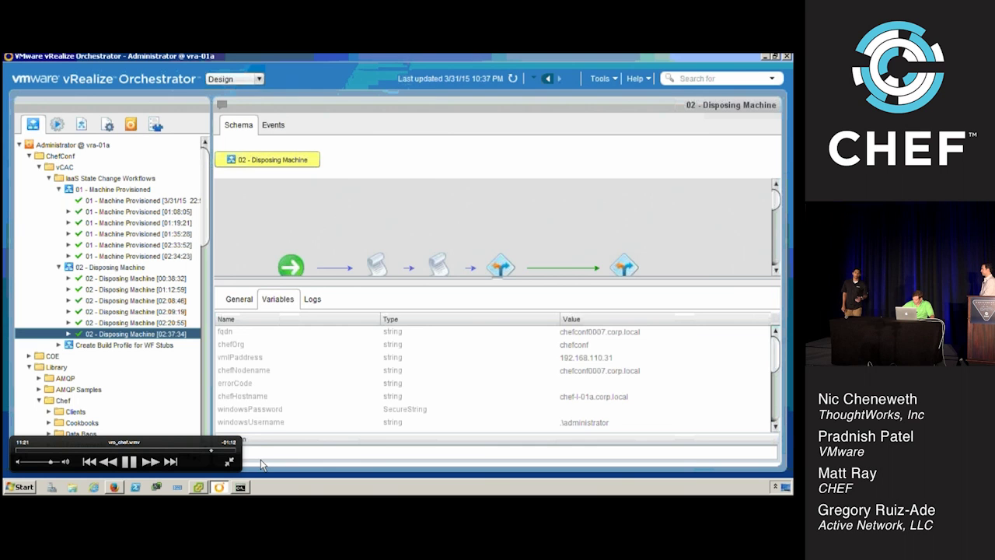
pyautogui.click(240, 487)
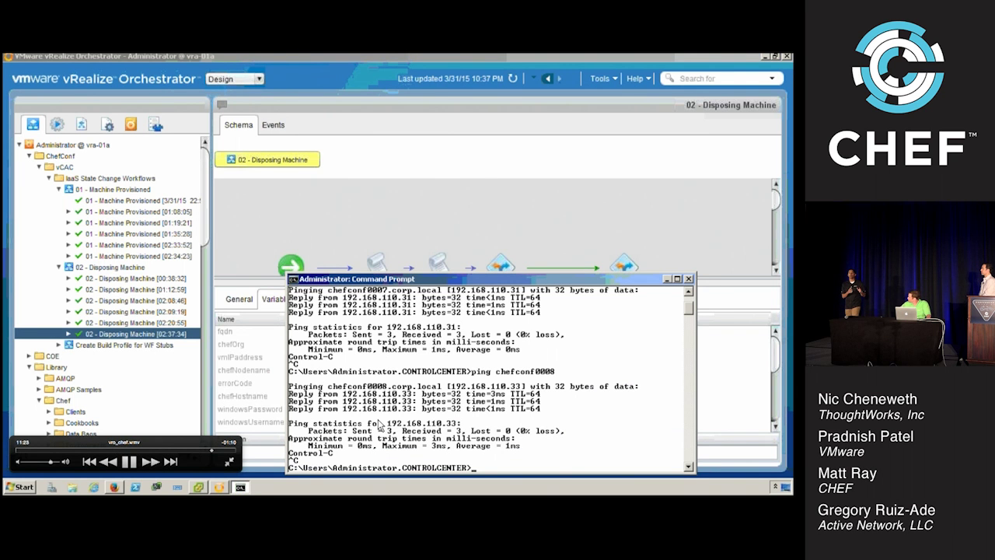
pyautogui.press('Up')
pyautogui.press('Return')
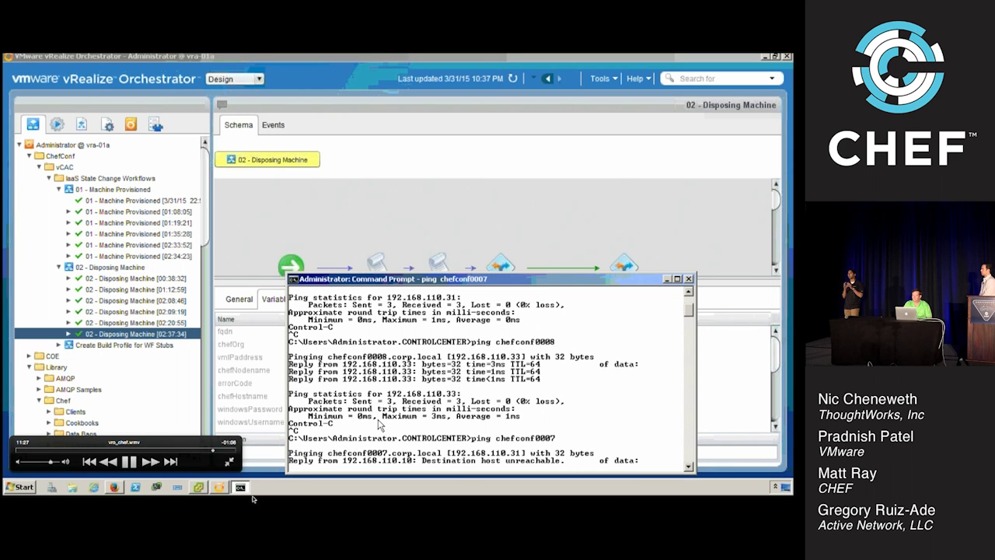
pyautogui.hotkey('ctrl', 'c')
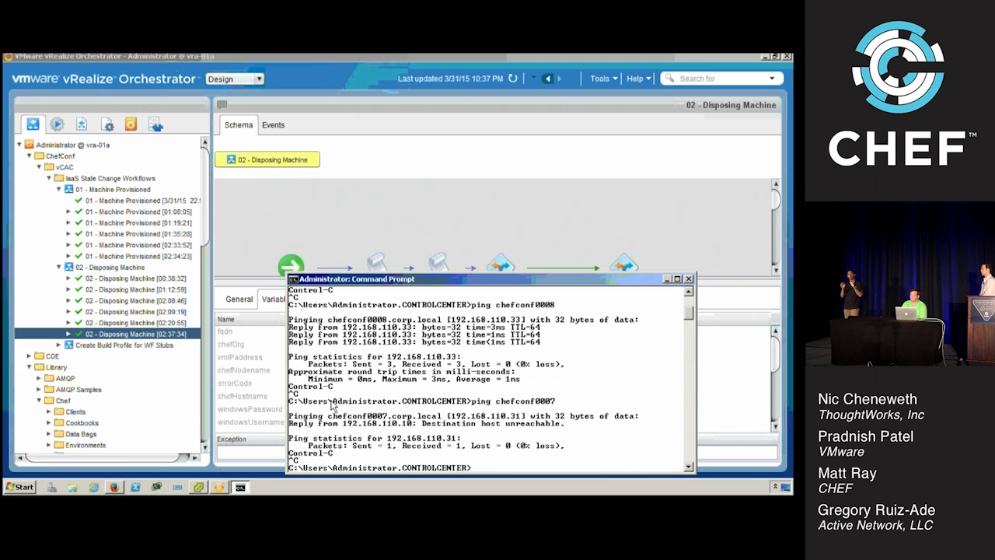
# Check the disposal run's logs for the deleted PTR record, then ping chefconf0007 again
pyautogui.click(273, 370)
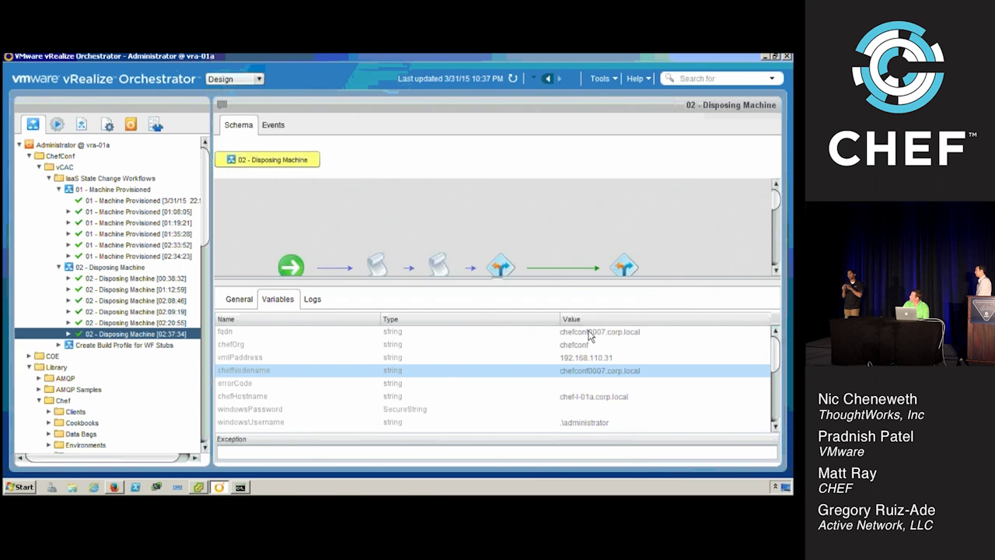
pyautogui.click(318, 299)
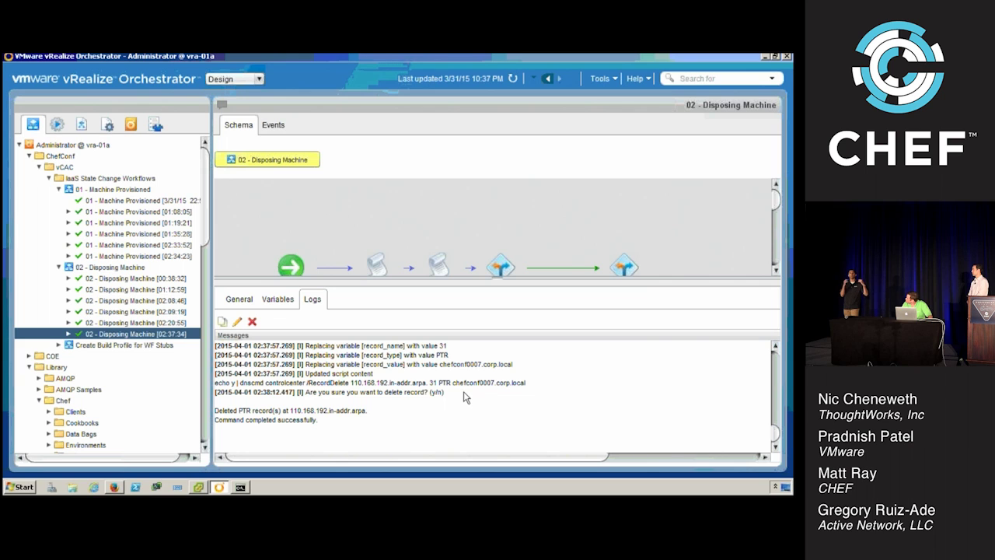
pyautogui.click(241, 487)
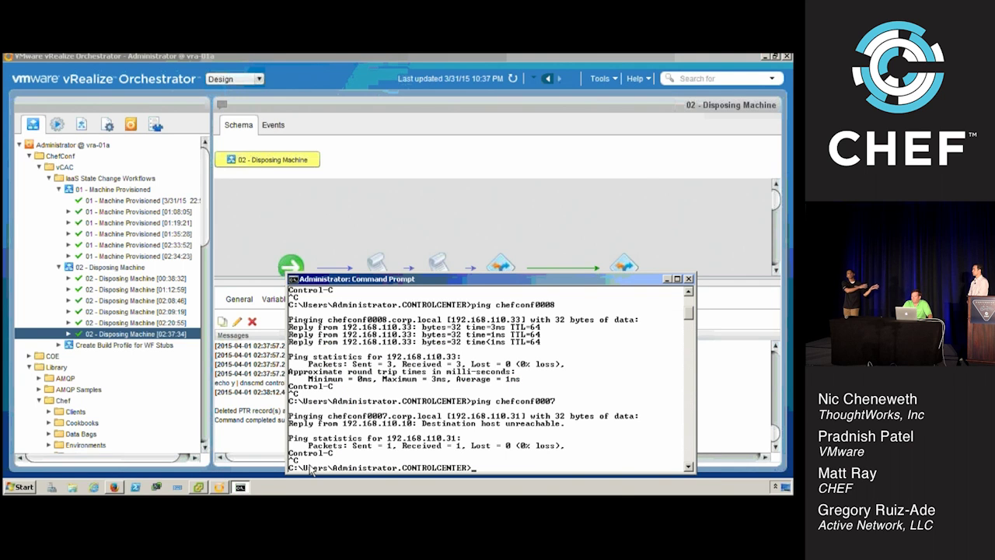
pyautogui.press('Up')
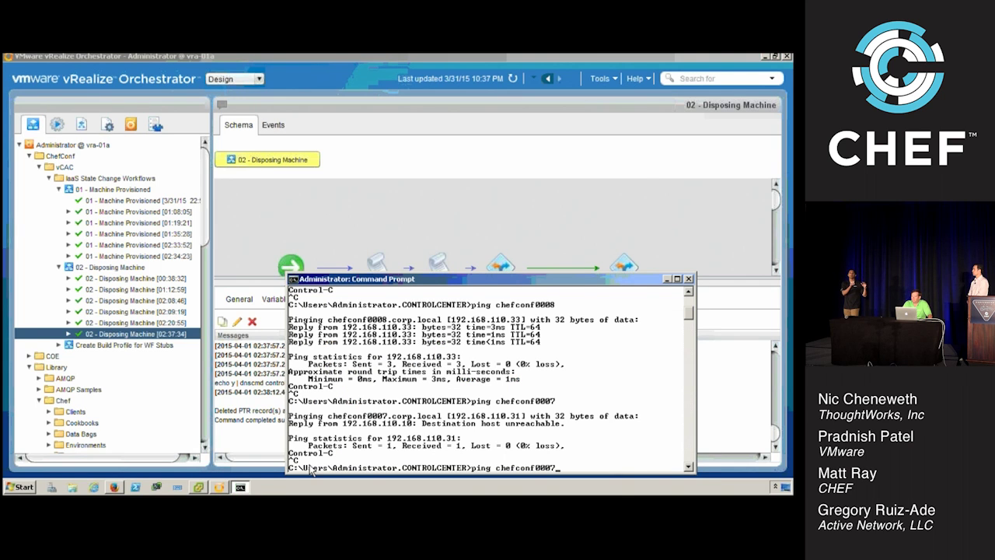
pyautogui.press('Return')
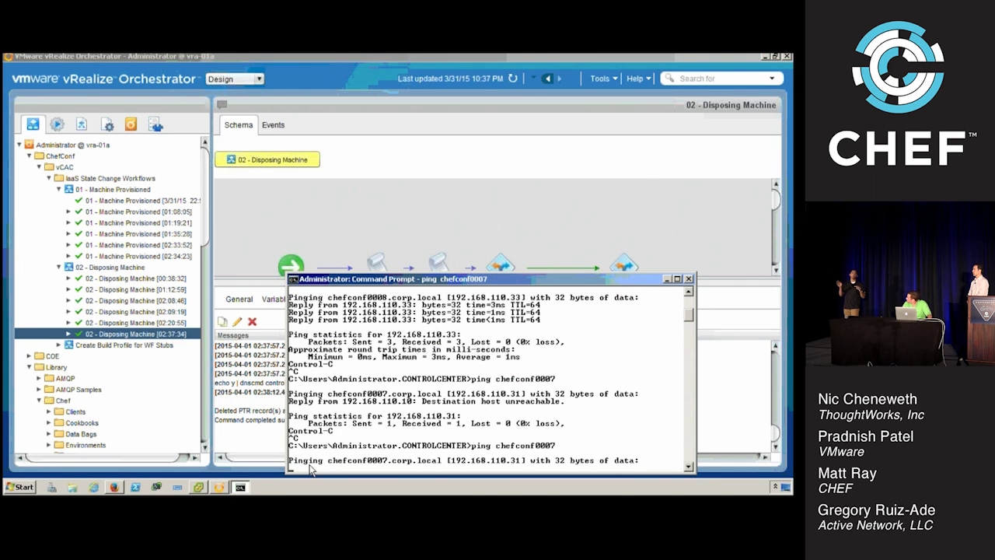
pyautogui.hotkey('ctrl', 'c')
# Run nslookup chefconf0007 to confirm the DNS record is gone, then return to the Agenda slide
pyautogui.write('nslookup che')
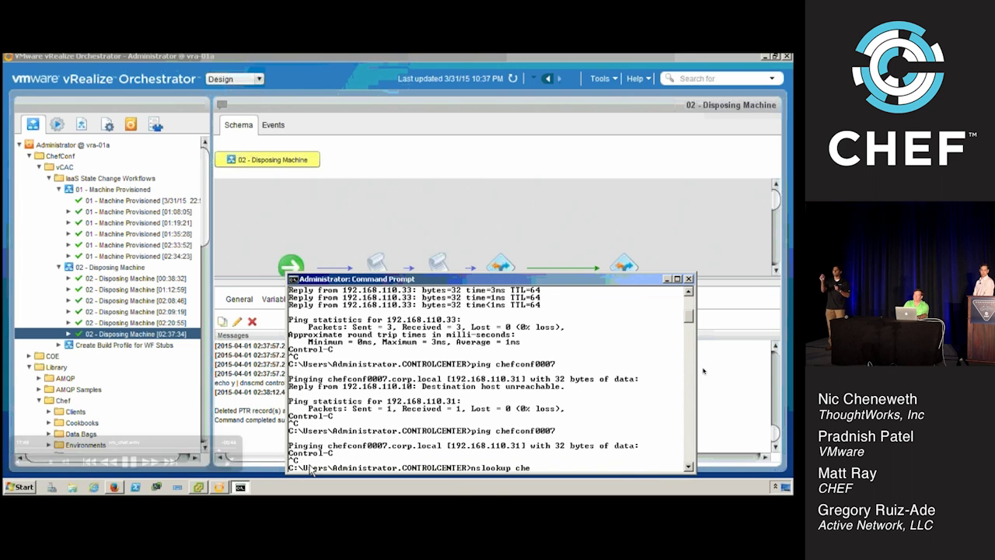
pyautogui.write('fconf0007')
pyautogui.press('Return')
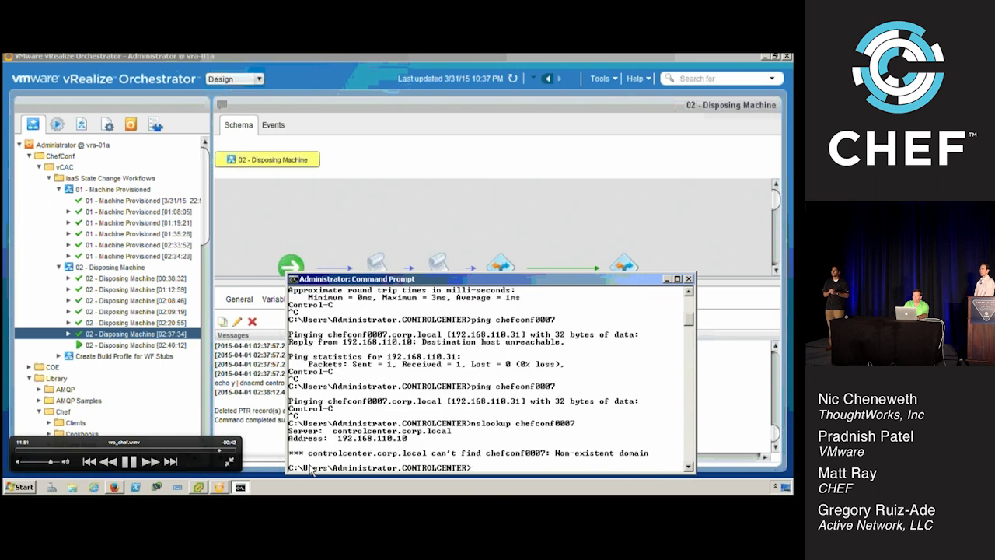
pyautogui.press('Up')
pyautogui.press('Return')
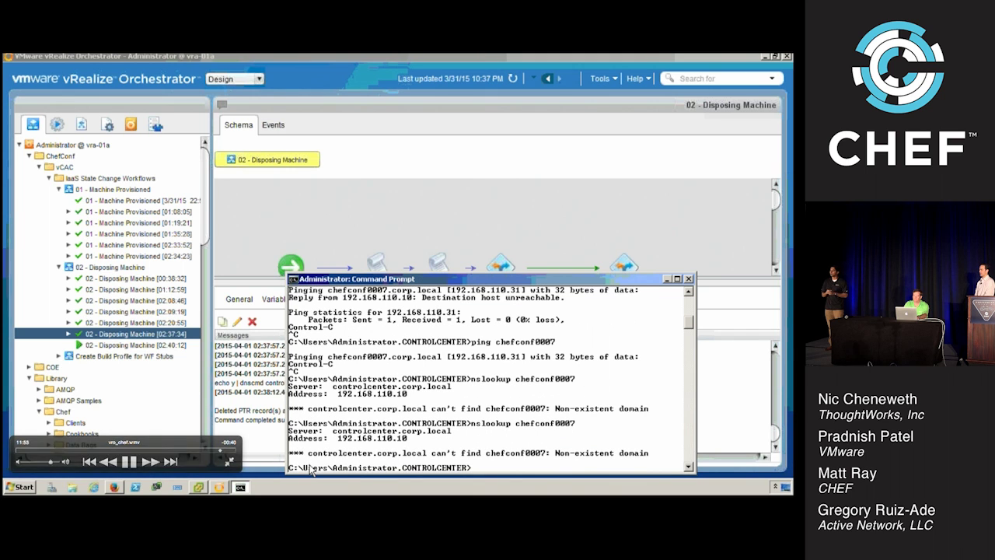
pyautogui.write('pin')
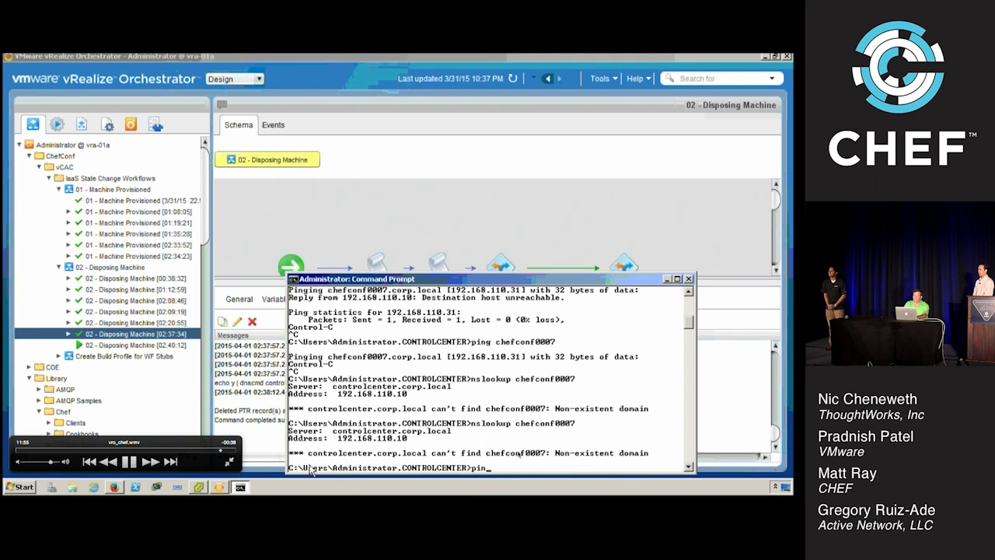
pyautogui.write('g chefconf0007')
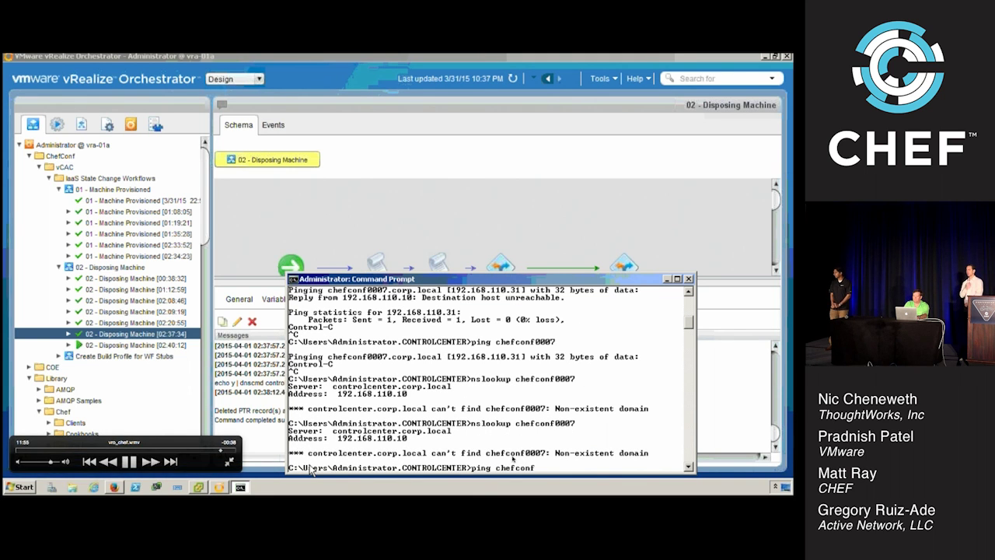
pyautogui.press('Escape')
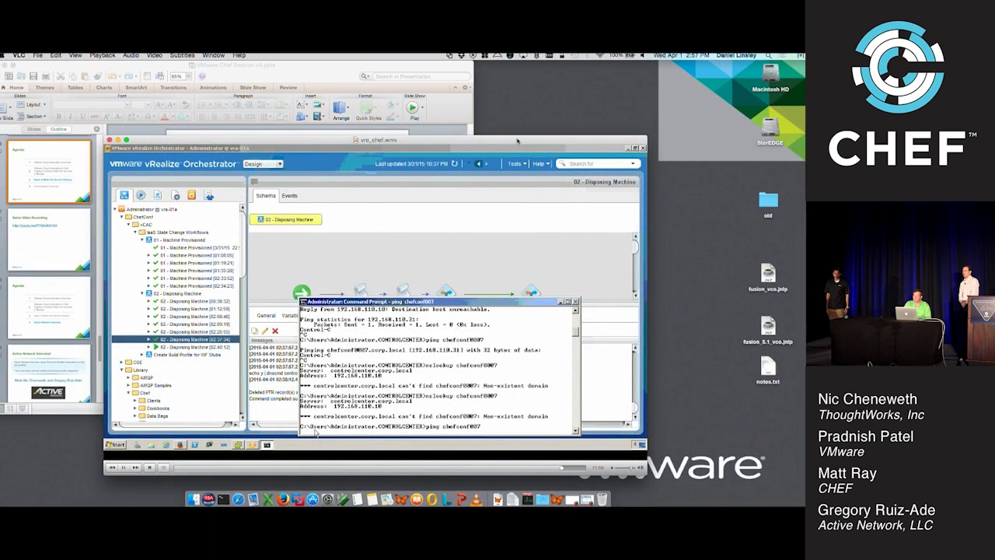
pyautogui.click(118, 140)
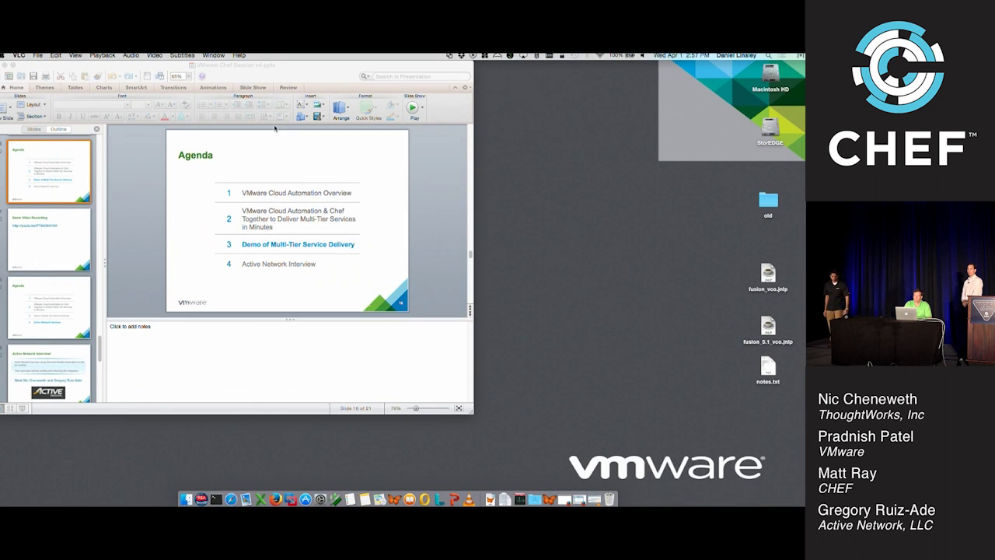